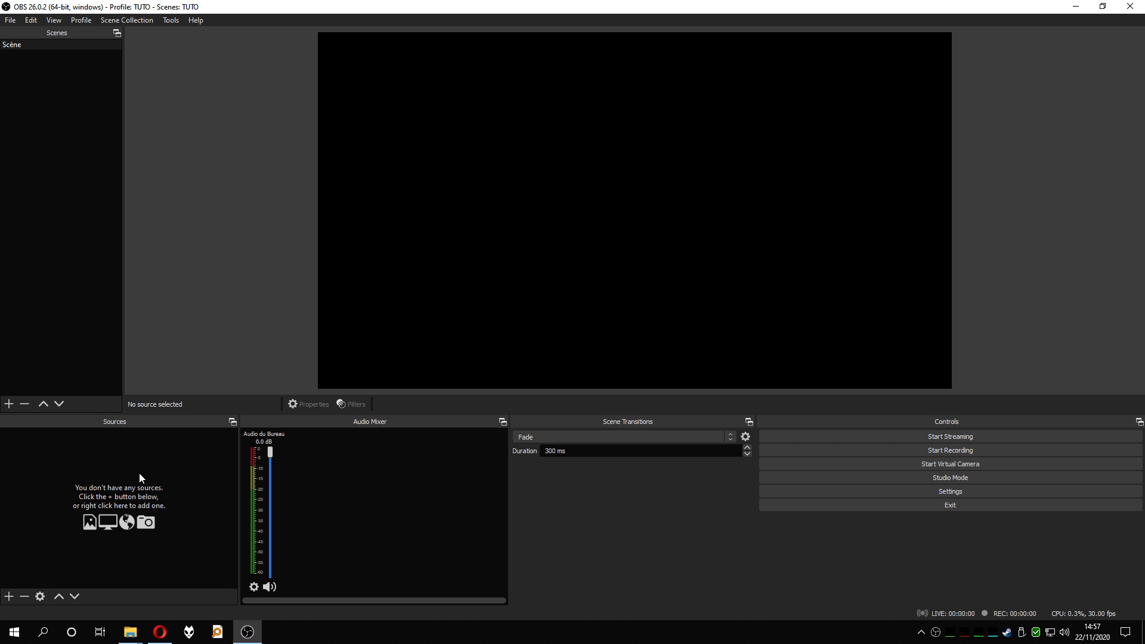
right_click(102, 459)
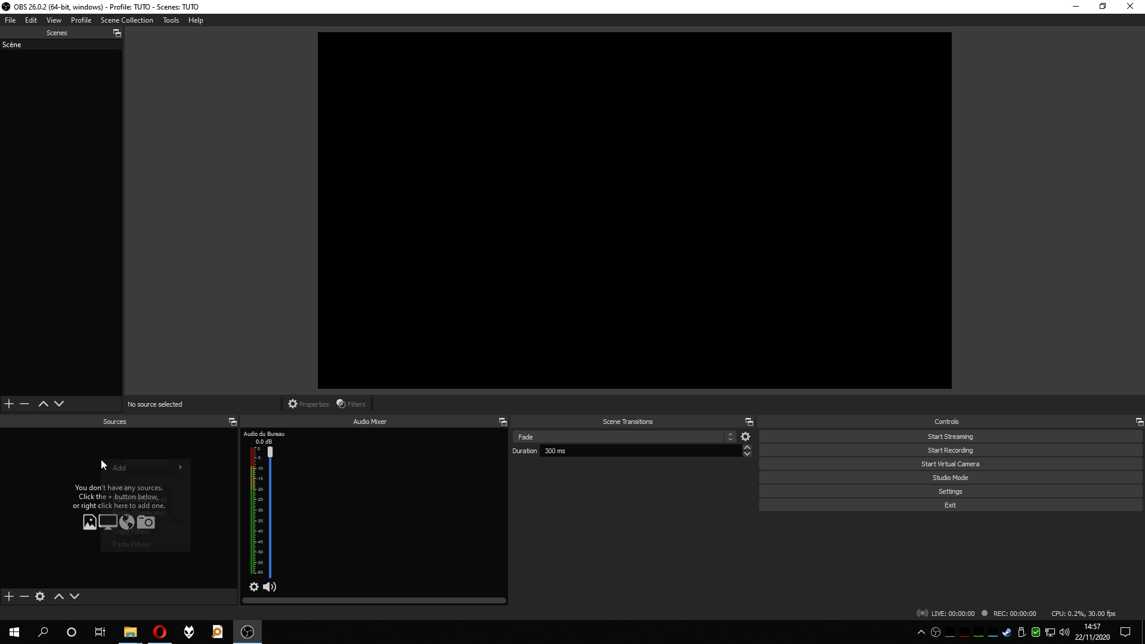
mouse_move(128, 473)
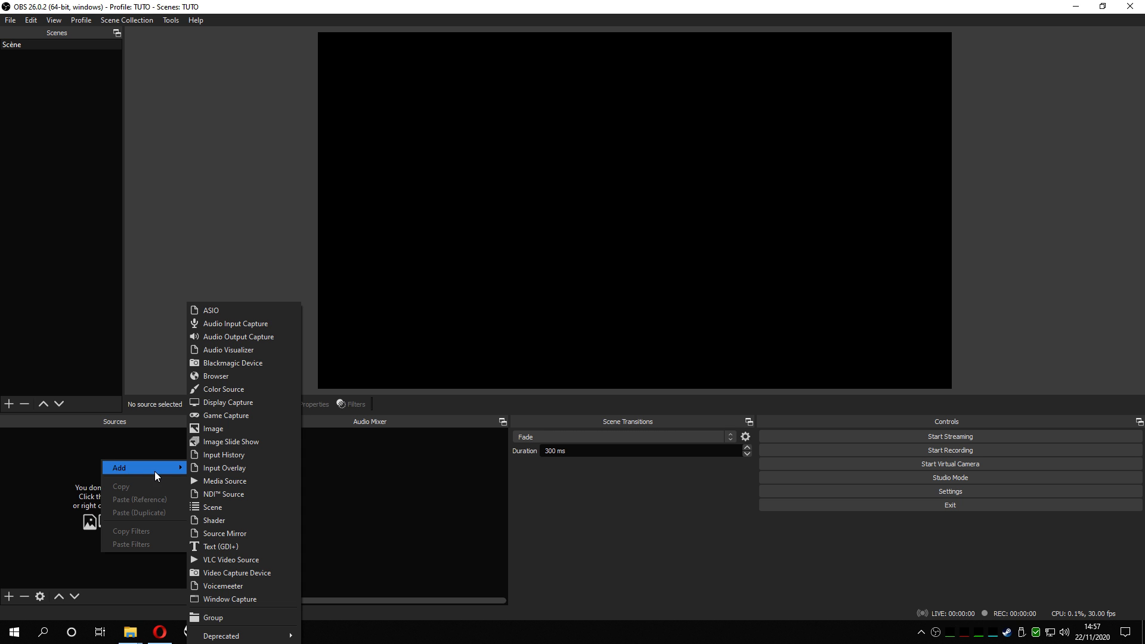
left_click(37, 461)
right_click(113, 470)
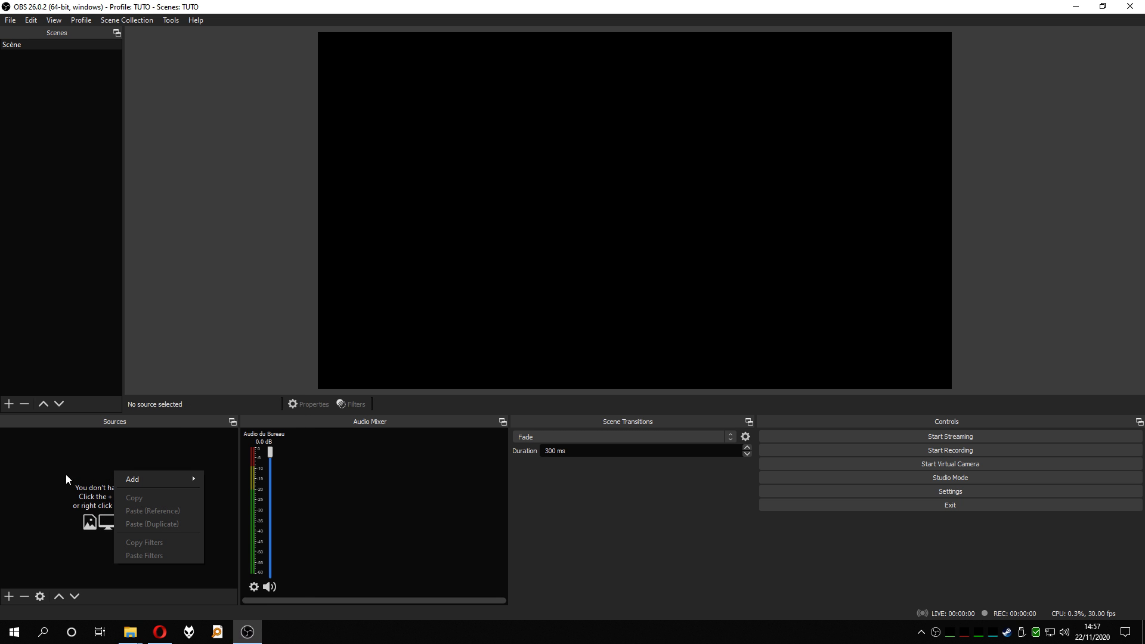
left_click(84, 452)
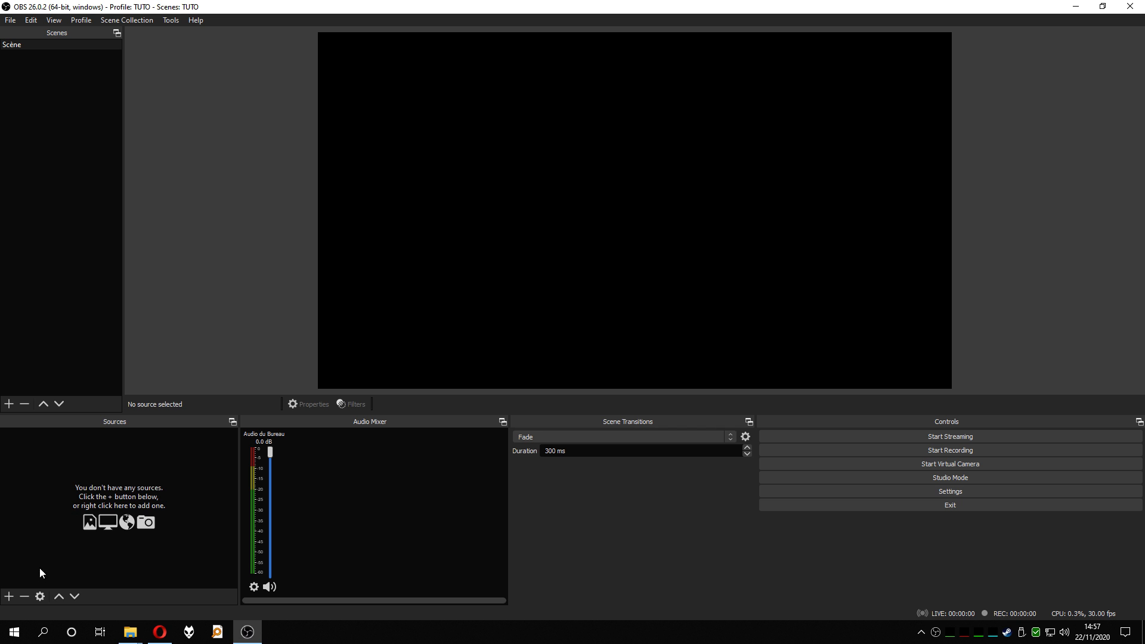
Add a new Video Capture Device source named webcam1 to the scene
left_click(10, 596)
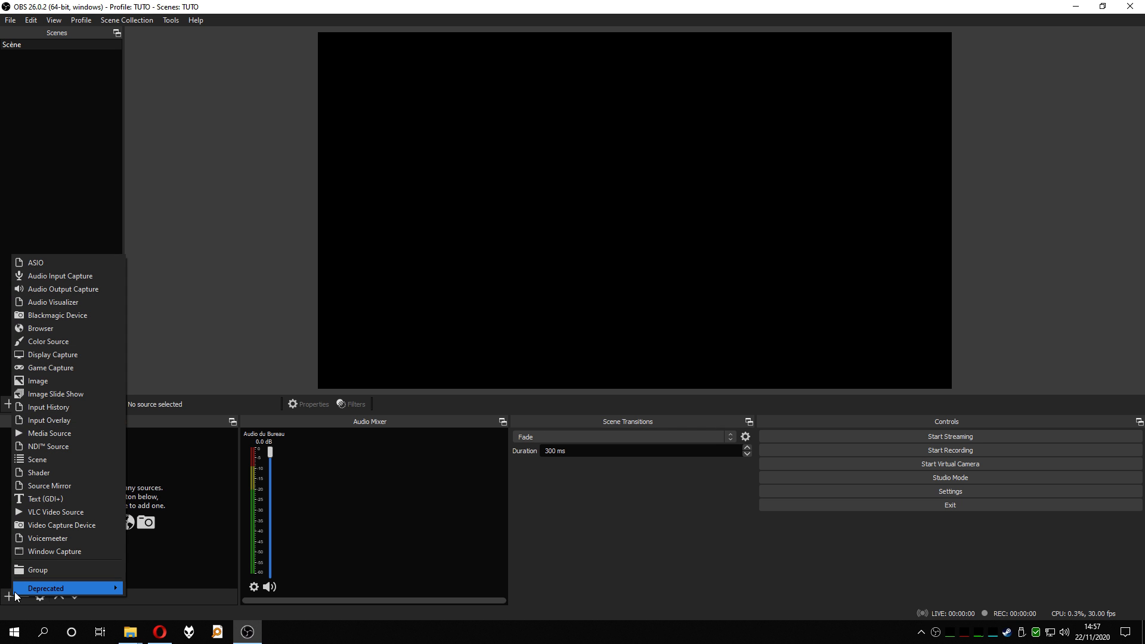
mouse_move(17, 591)
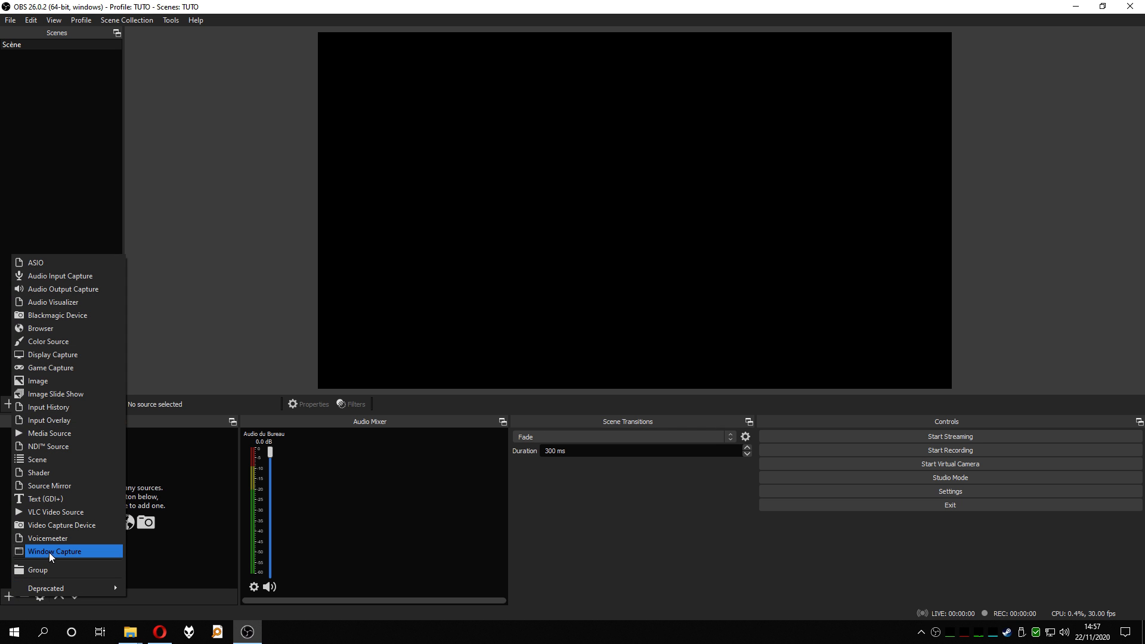
left_click(79, 526)
type("webcam")
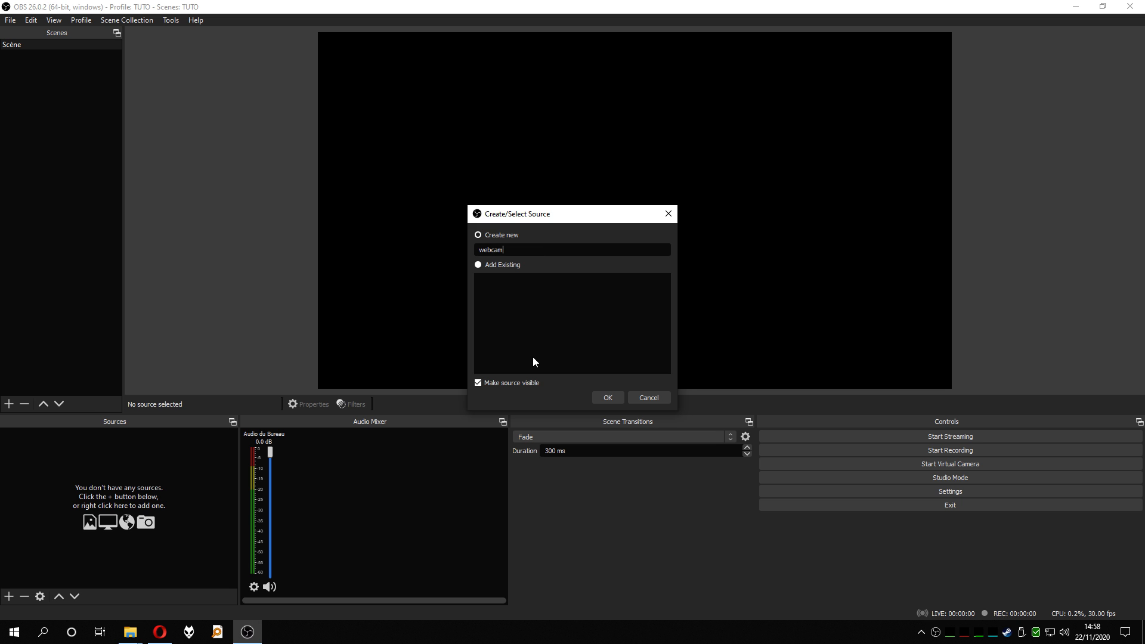
type("1")
left_click(613, 396)
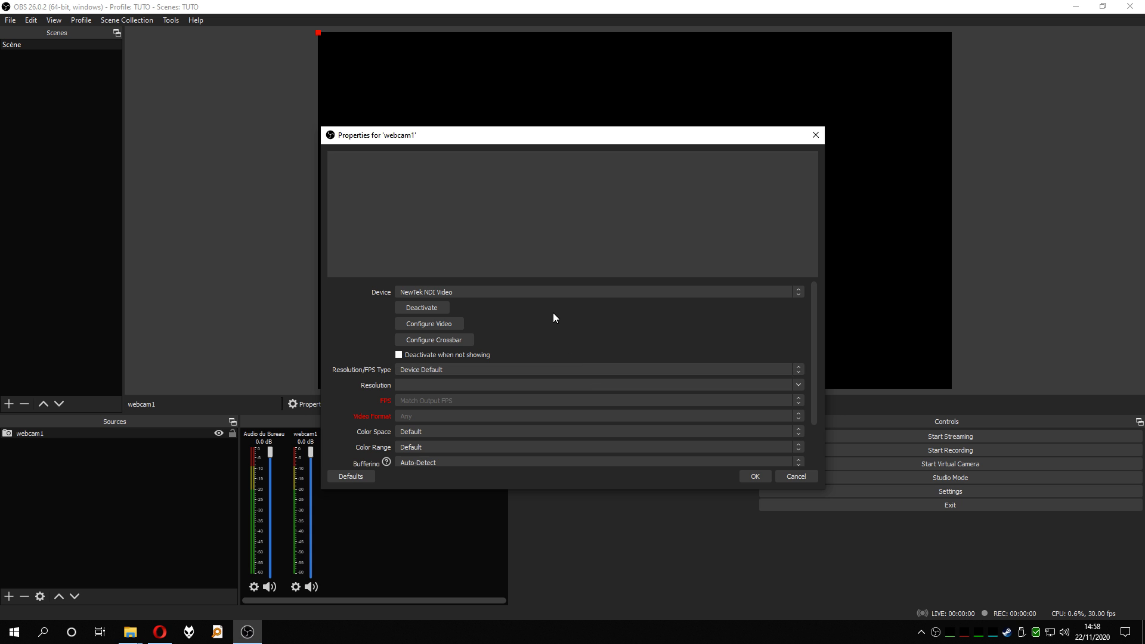
Choose Logitech Webcam C930e as the device for webcam1 and move the properties dialog lower to uncover the preview
left_click(541, 292)
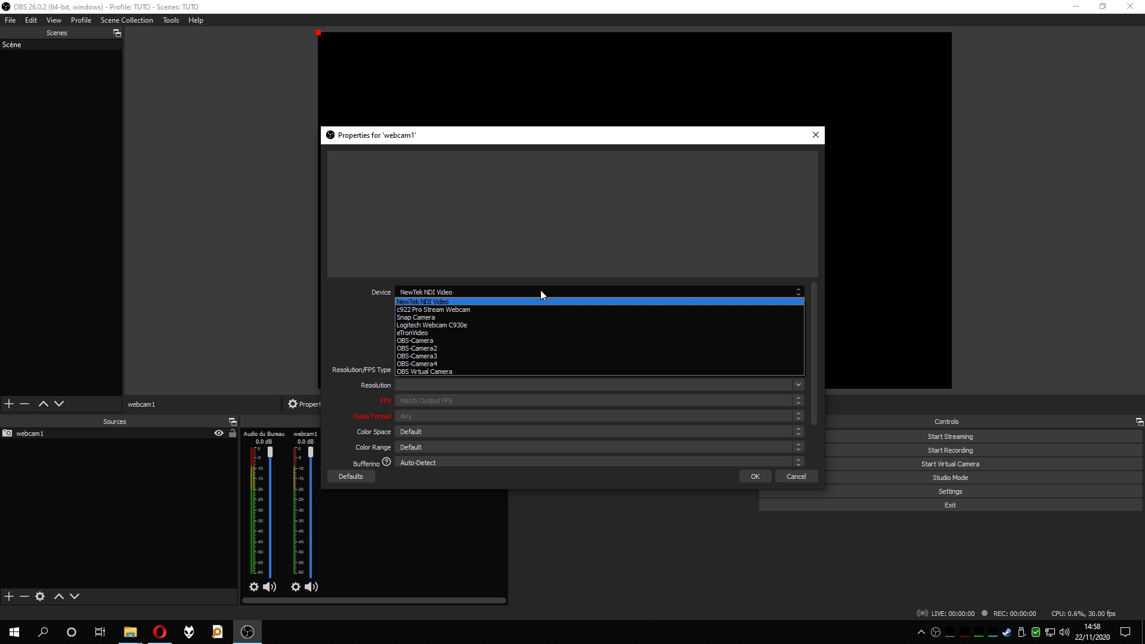
left_click(466, 325)
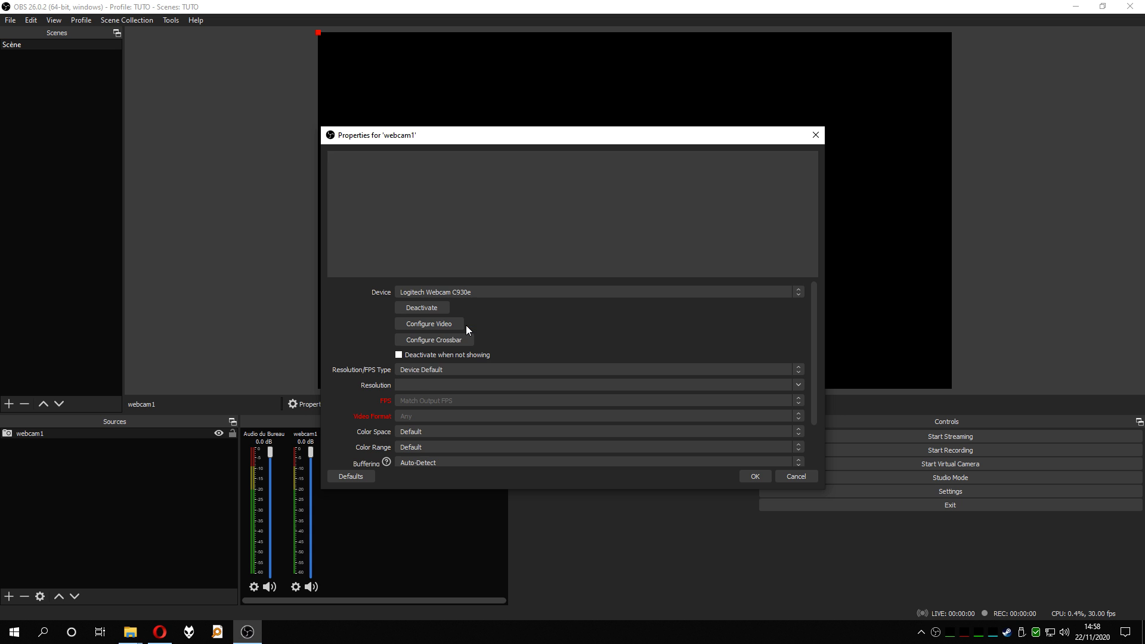
left_click_drag(553, 143, 577, 228)
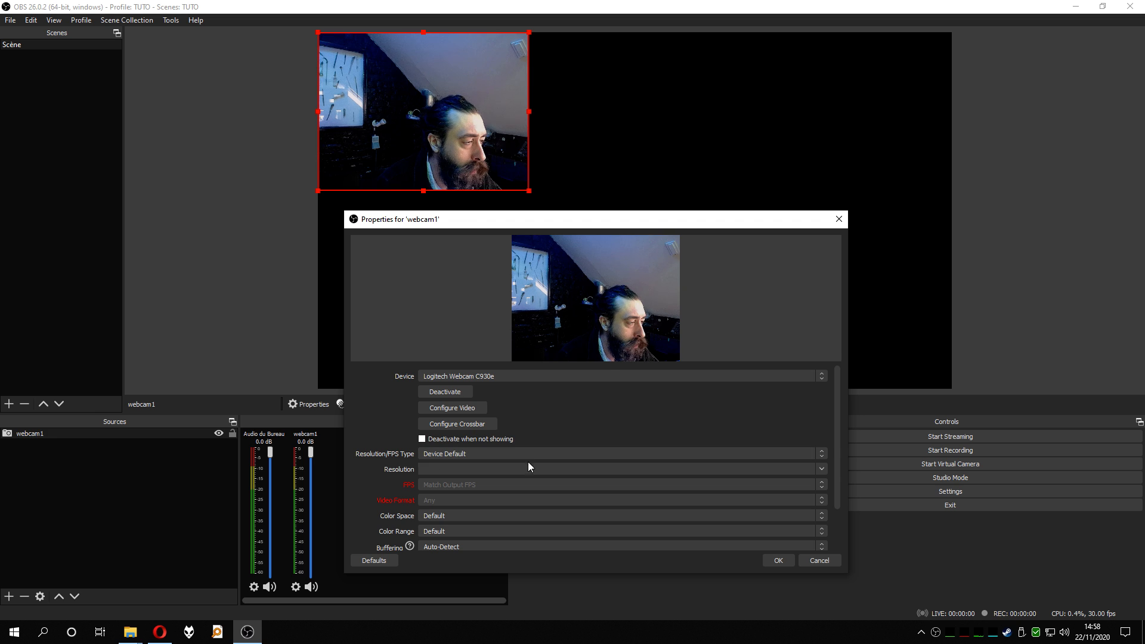
Set webcam1's resolution type to Custom with a resolution of 1920x1080 and confirm the properties
left_click(821, 455)
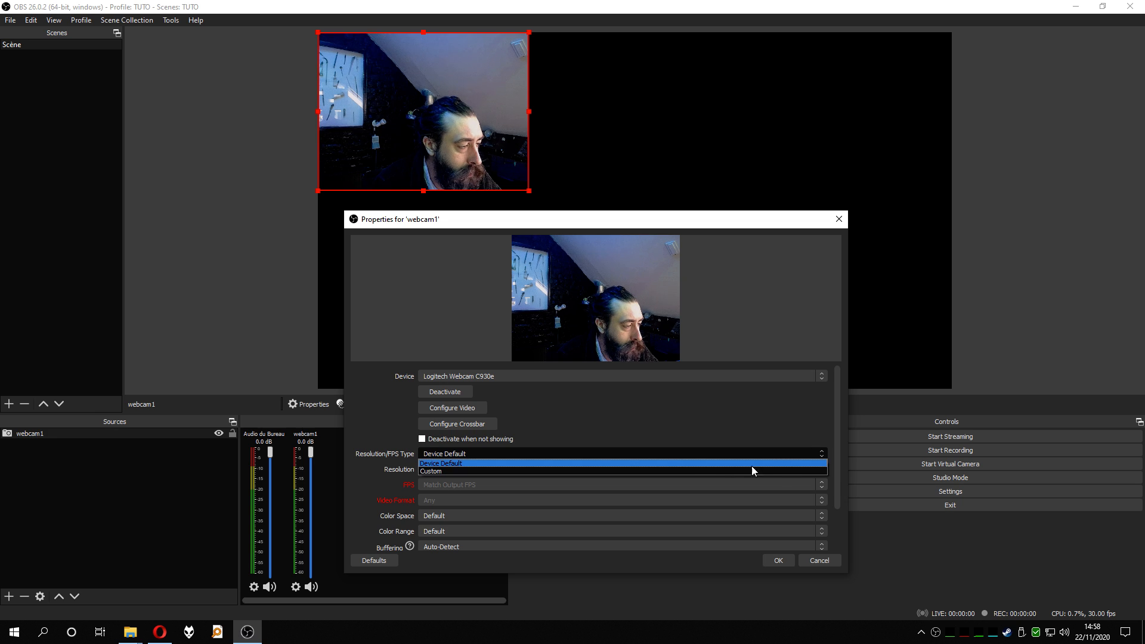
left_click(439, 470)
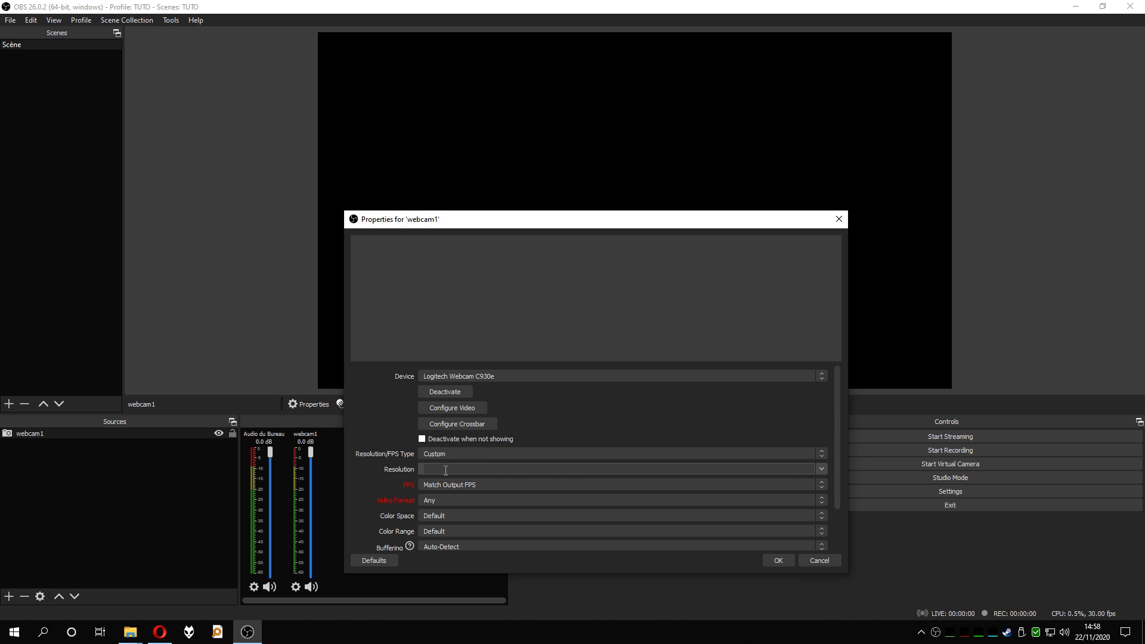
left_click(822, 469)
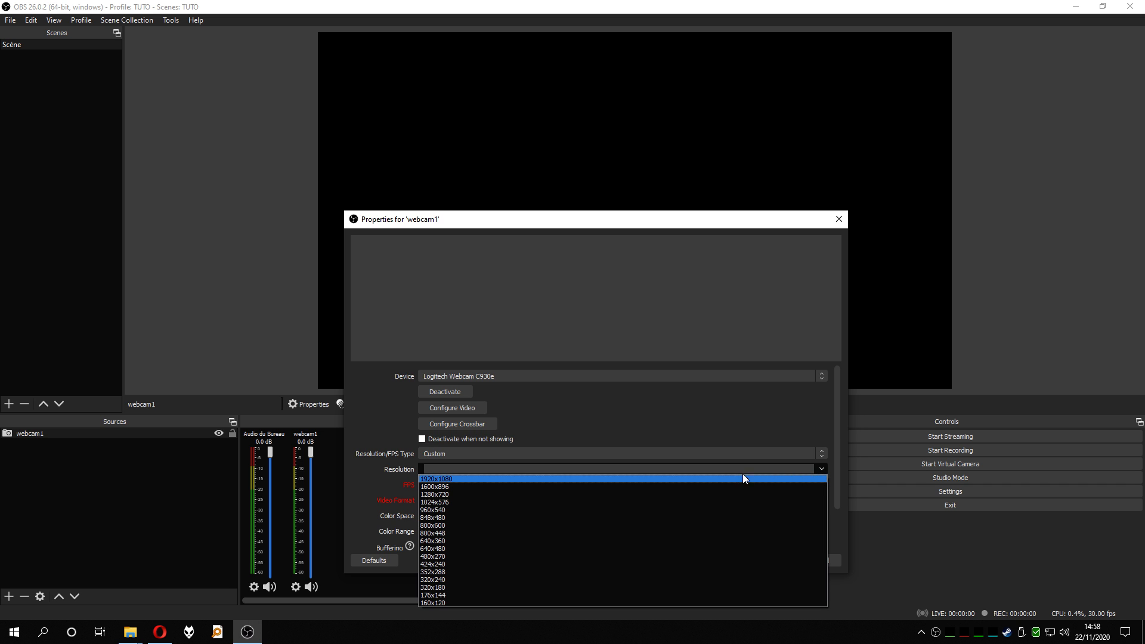
left_click(449, 479)
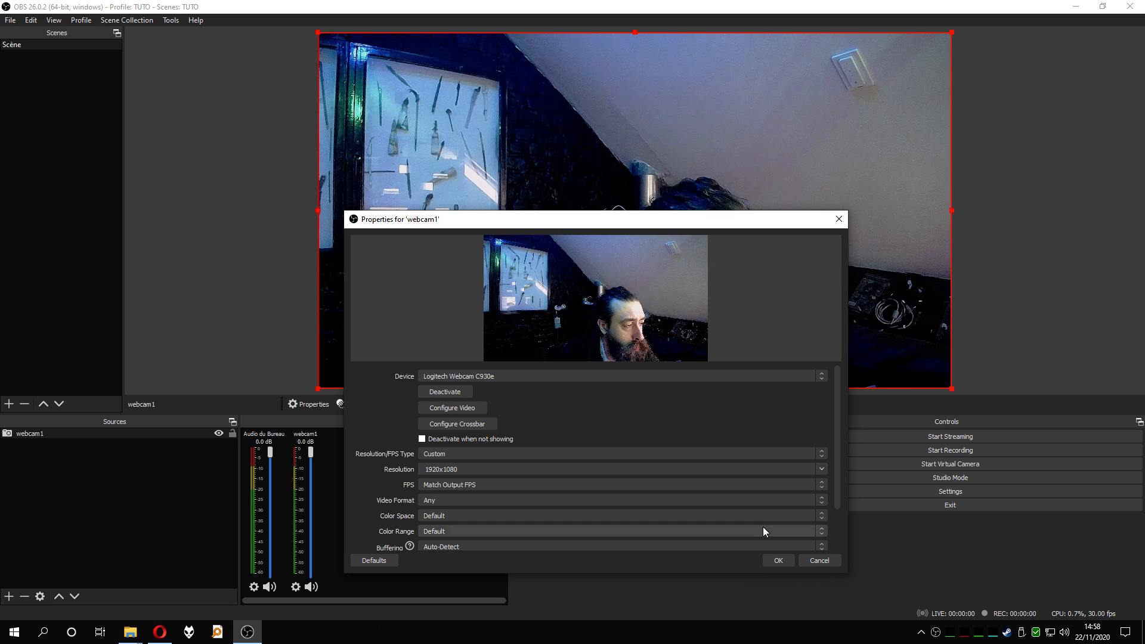
left_click(769, 560)
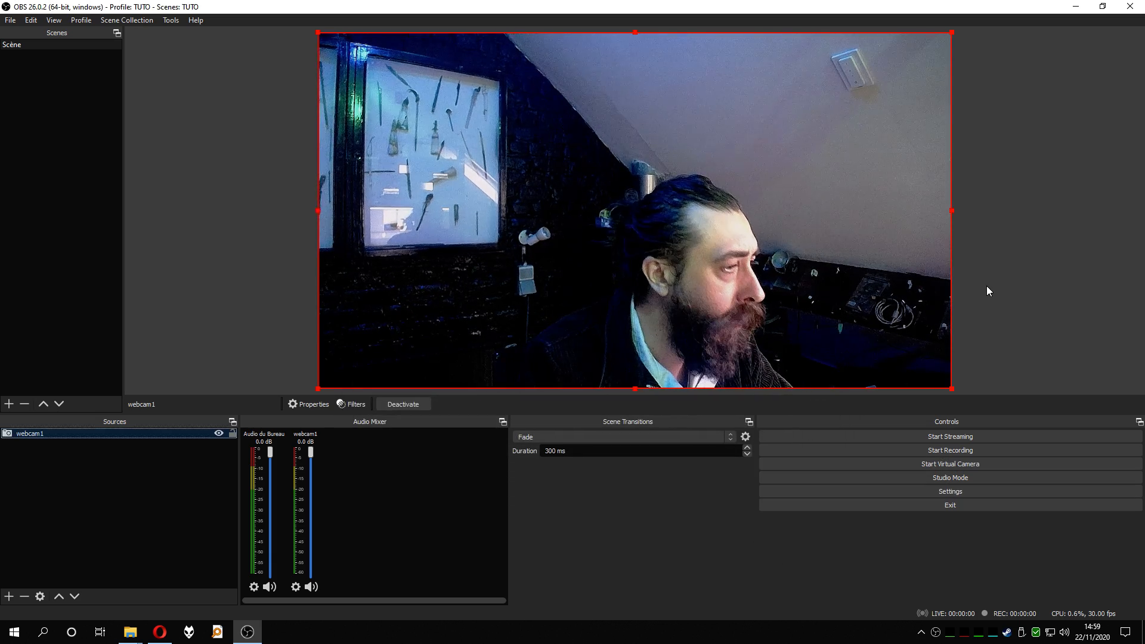
Shrink the webcam1 image to roughly a third of the canvas width, keeping it in the canvas's lower-right corner, and deselect it
left_click(229, 136)
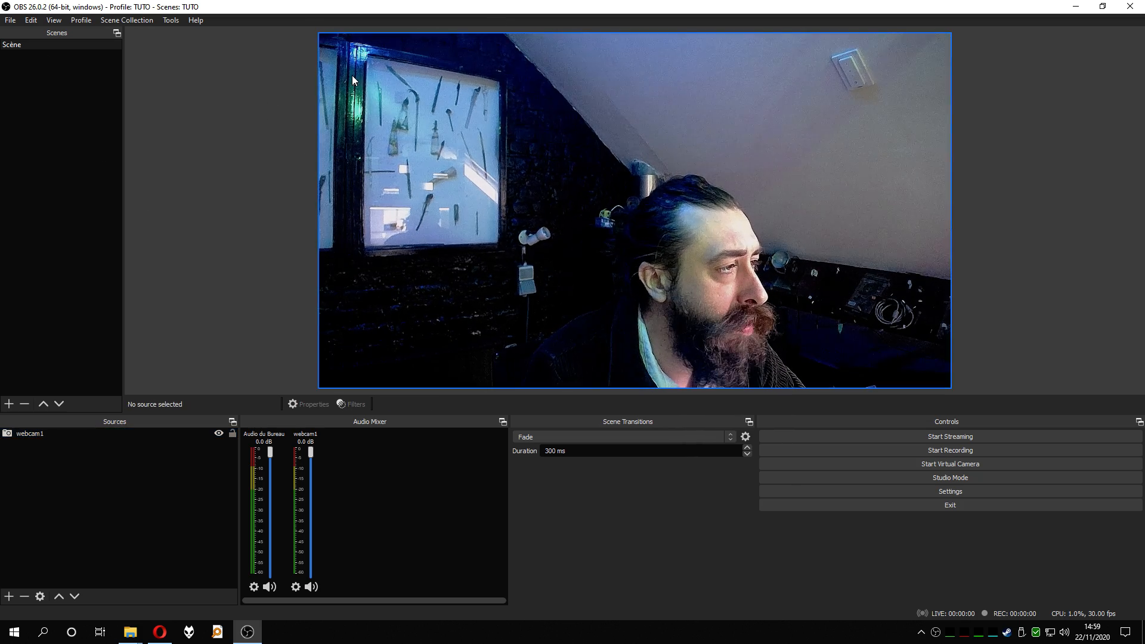
left_click(376, 73)
left_click_drag(317, 31, 803, 261)
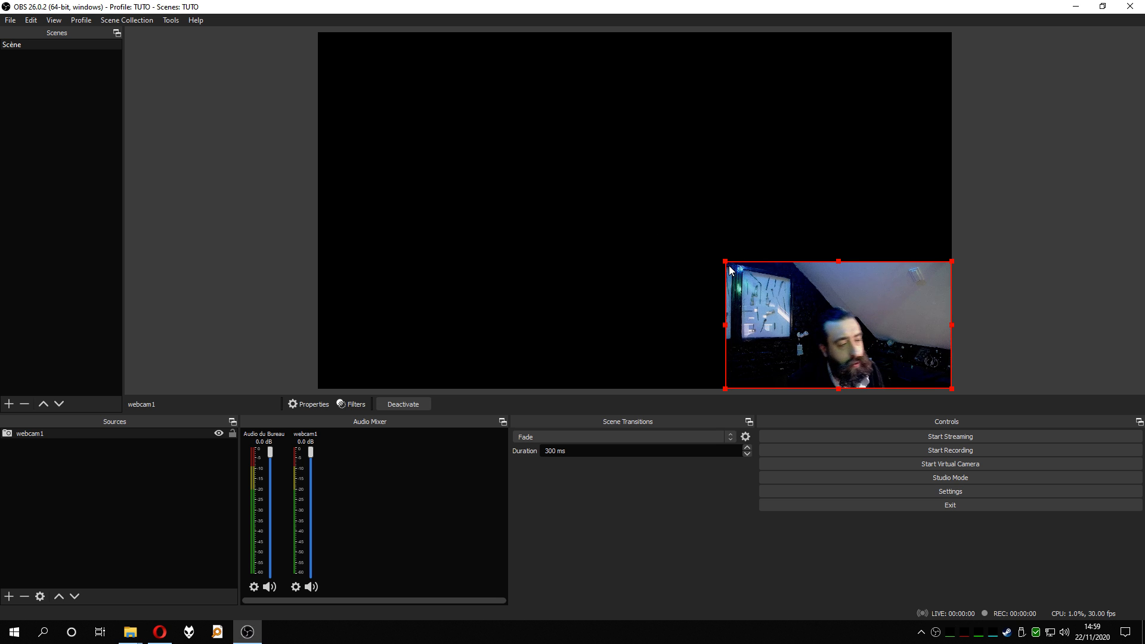
left_click(653, 248)
left_click(794, 291)
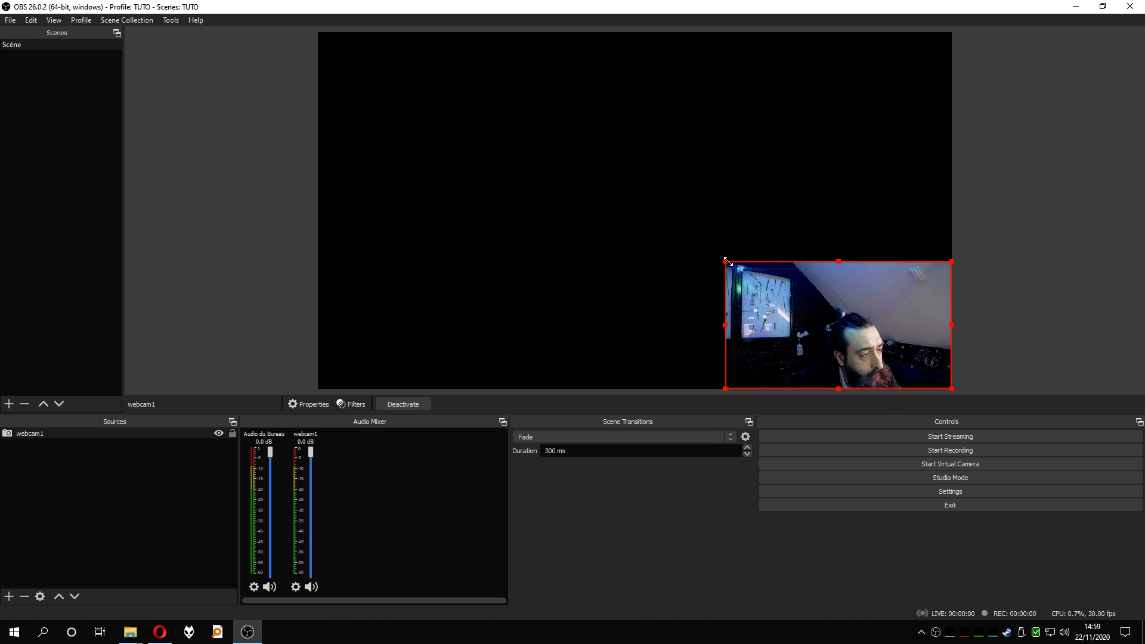
mouse_move(725, 261)
left_mouse_down()
mouse_move(679, 213)
mouse_move(737, 260)
mouse_move(674, 227)
mouse_move(744, 263)
left_mouse_up()
mouse_move(833, 329)
left_mouse_down()
mouse_move(777, 235)
mouse_move(643, 231)
mouse_move(752, 273)
mouse_move(765, 185)
mouse_move(594, 162)
mouse_move(576, 201)
mouse_move(716, 239)
mouse_move(703, 235)
mouse_move(834, 326)
left_mouse_up()
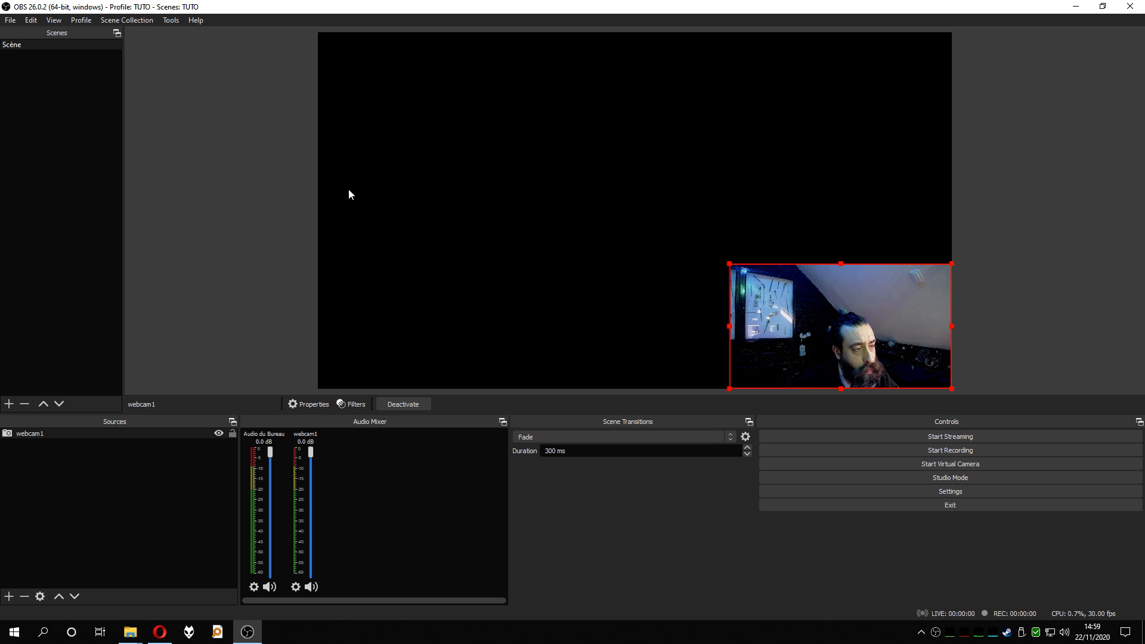
left_click(148, 481)
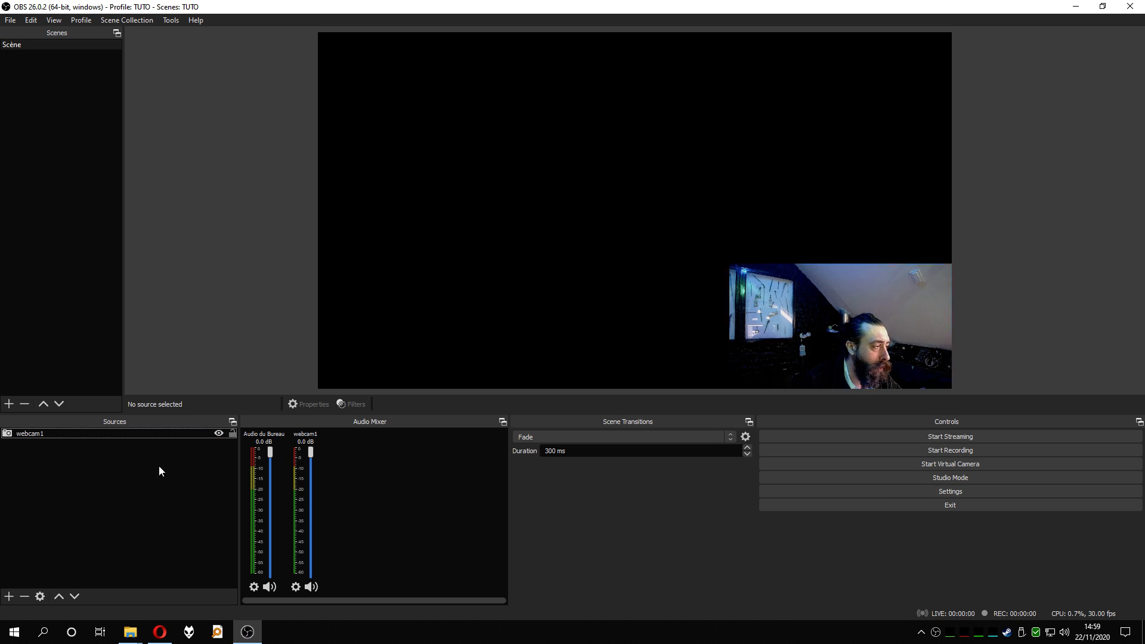
Add a Display Capture source named ecran1 that captures Display 1 with the cursor included
left_click(9, 596)
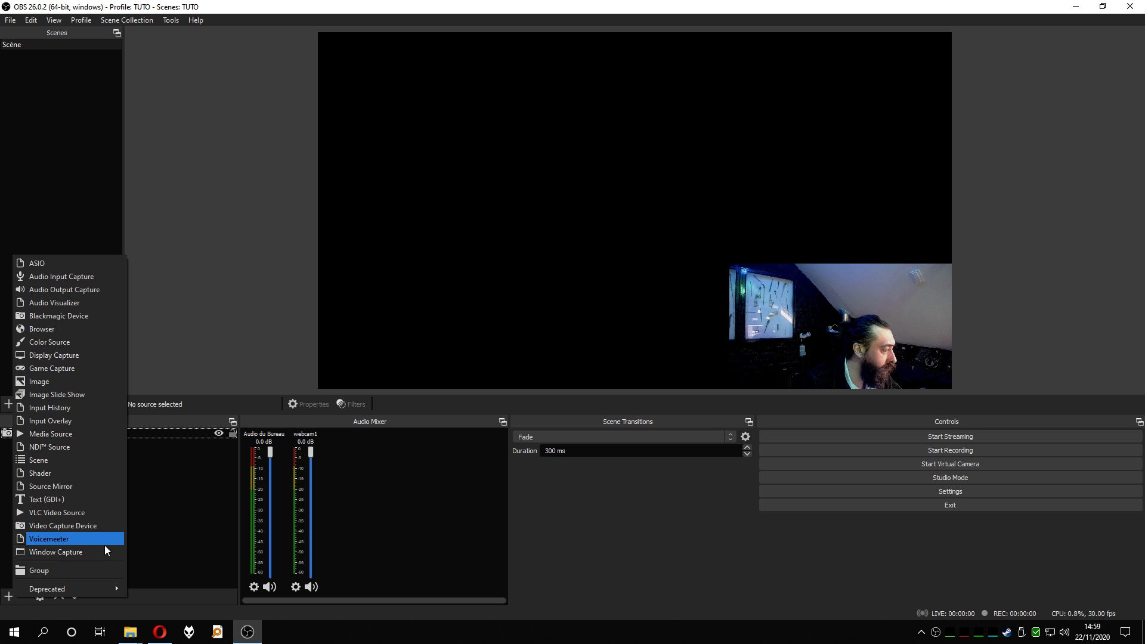
left_click(79, 355)
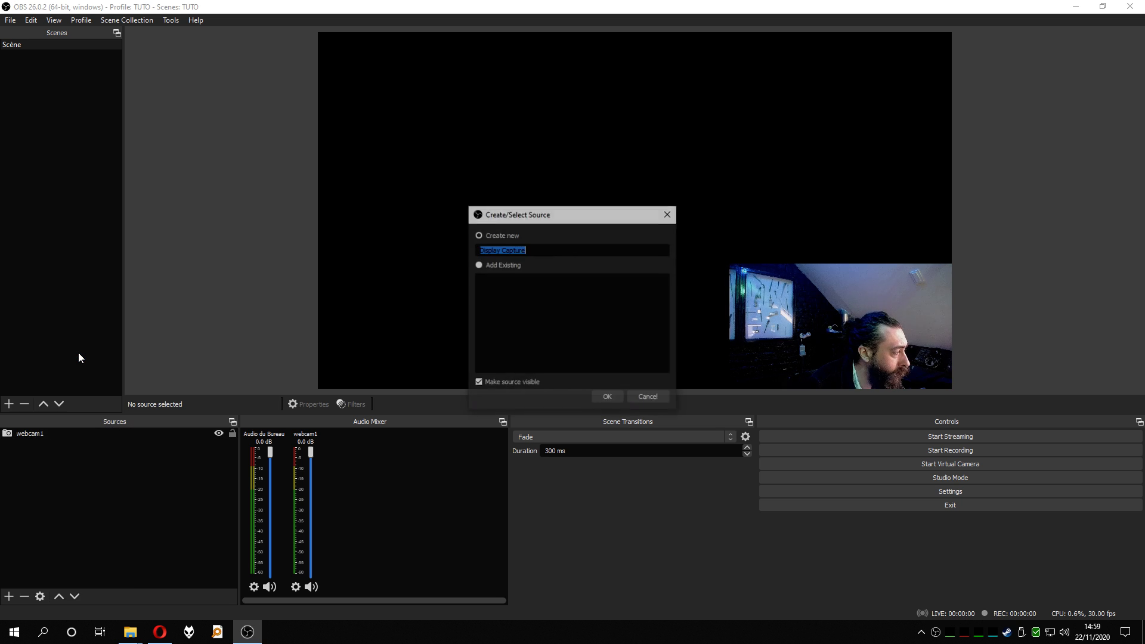
type("ecran1")
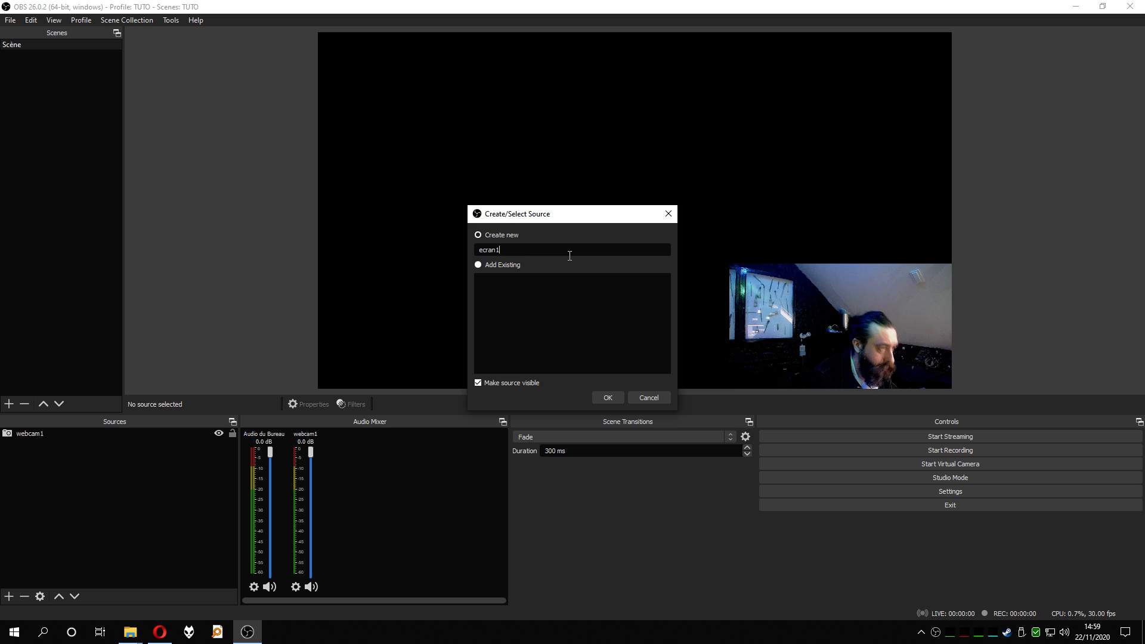
left_click(616, 399)
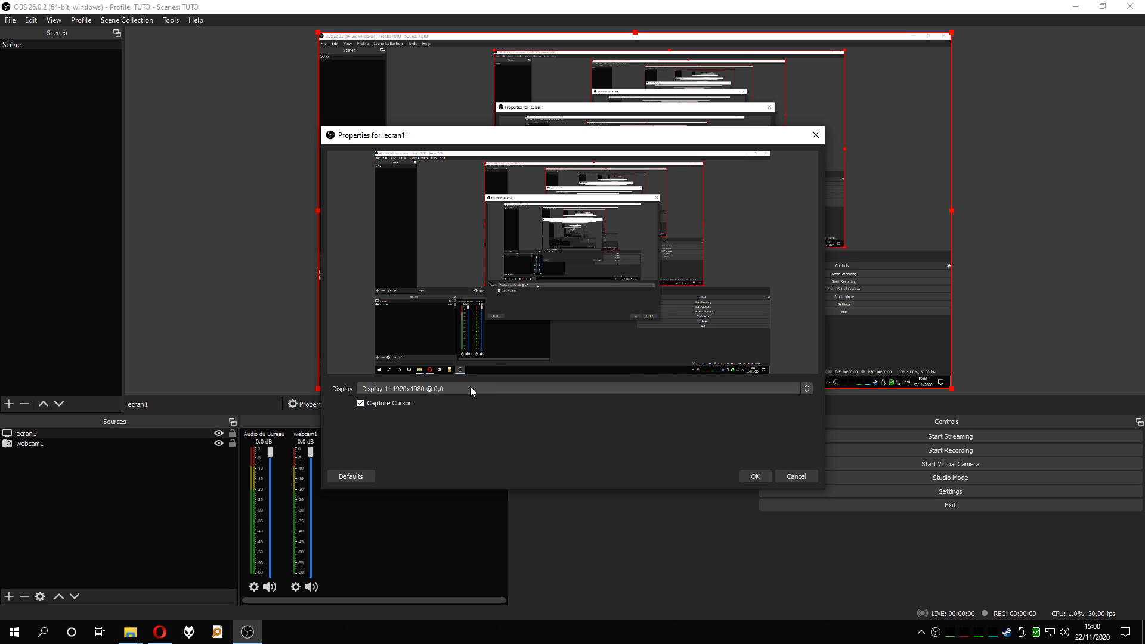
left_click(755, 477)
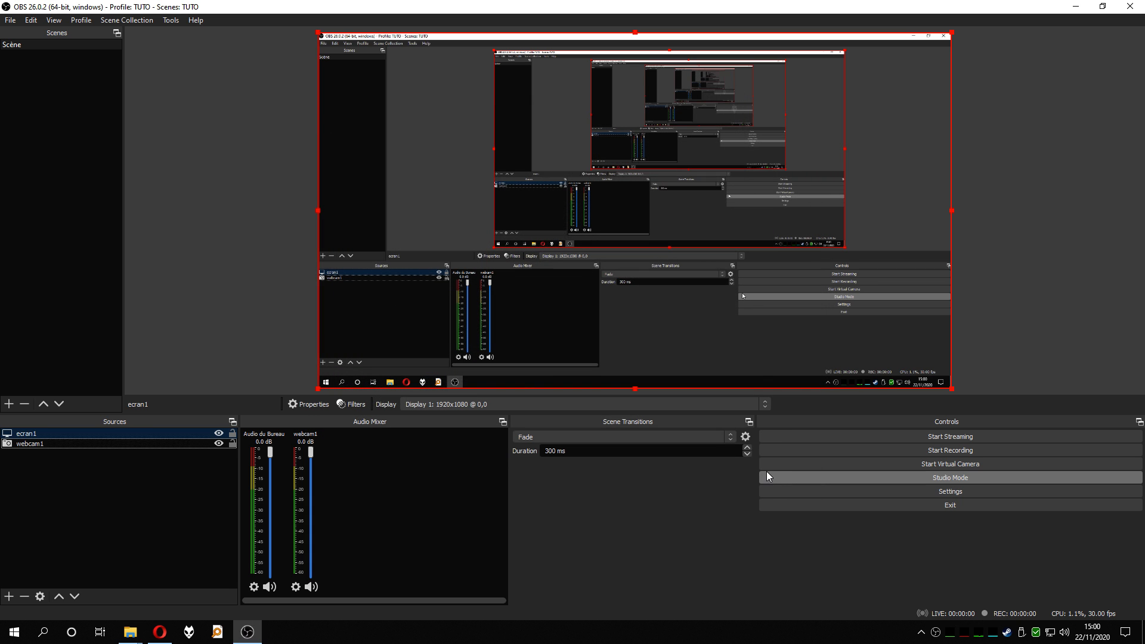
left_click(259, 225)
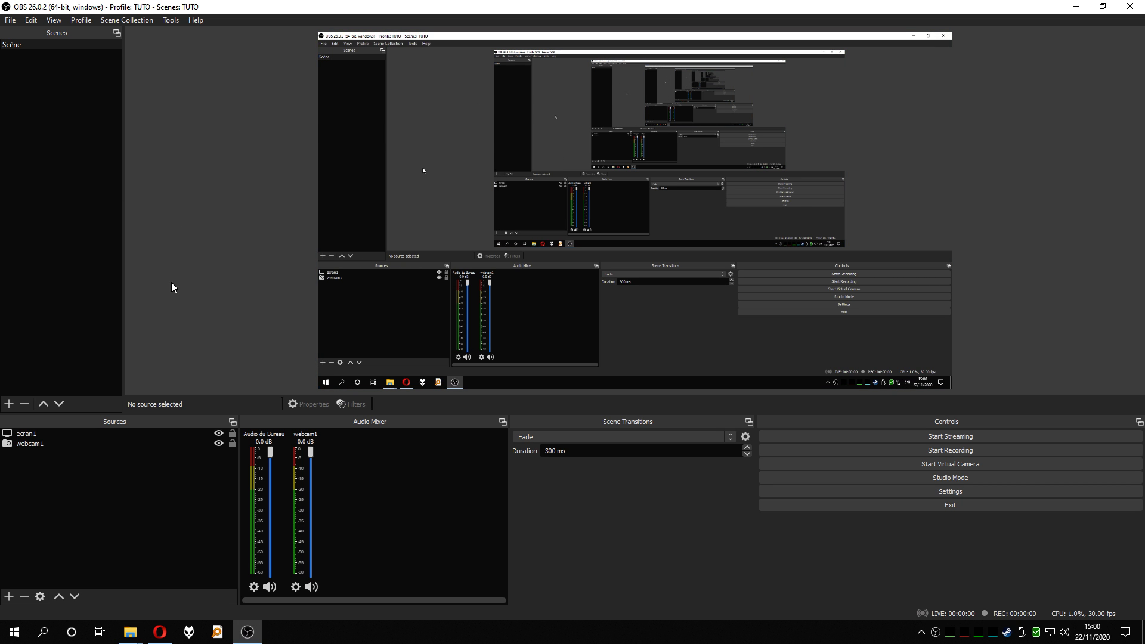
left_click(128, 434)
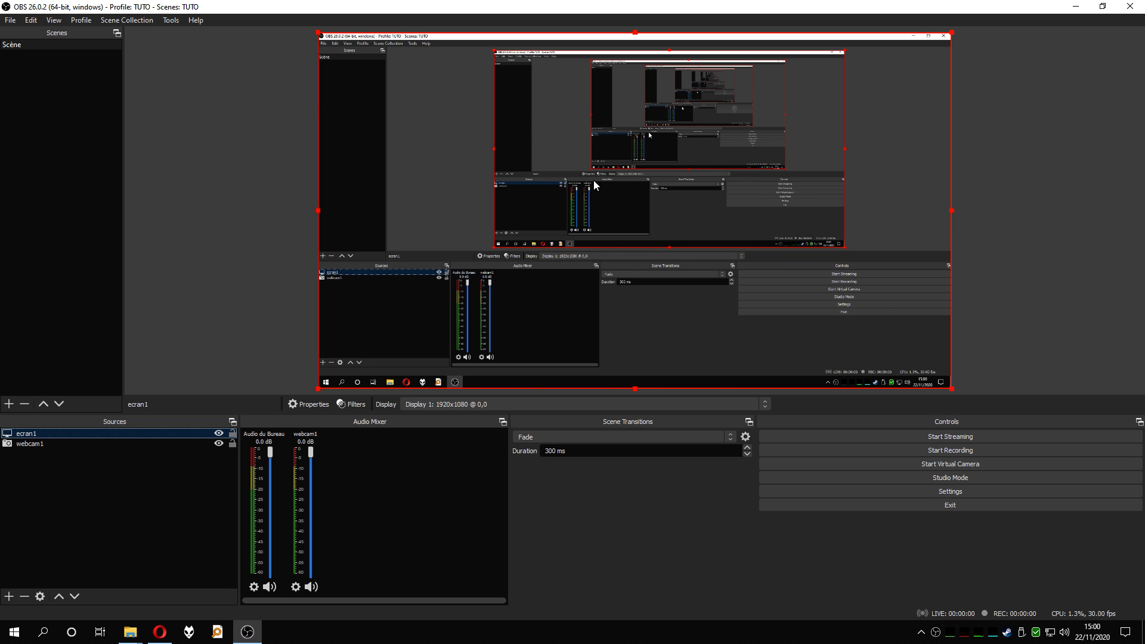
left_click(245, 169)
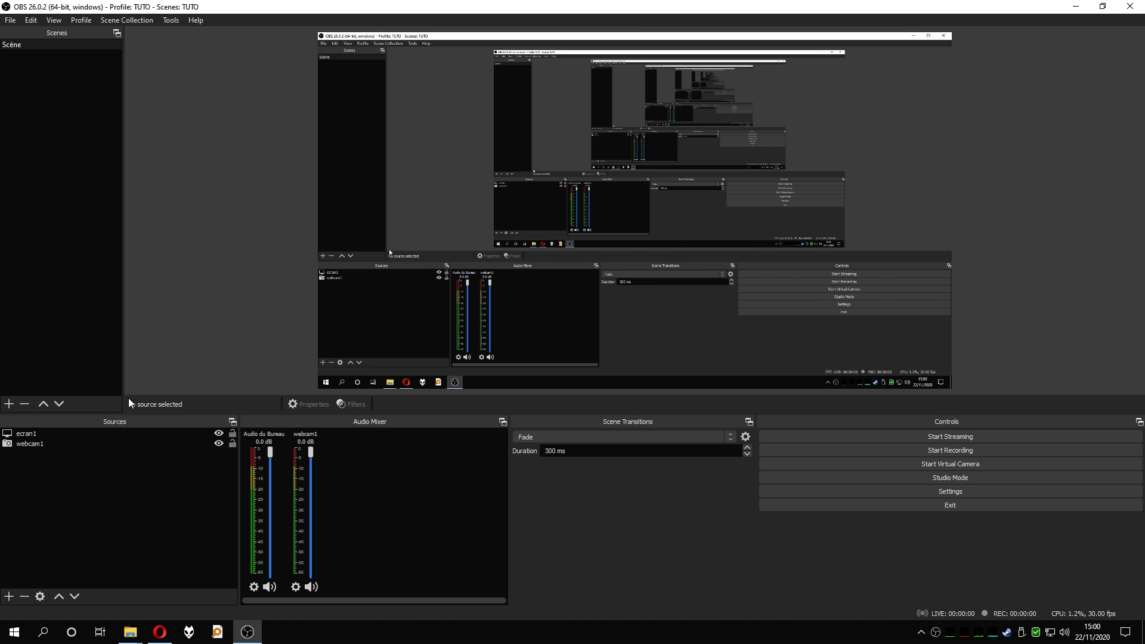
left_click(101, 460)
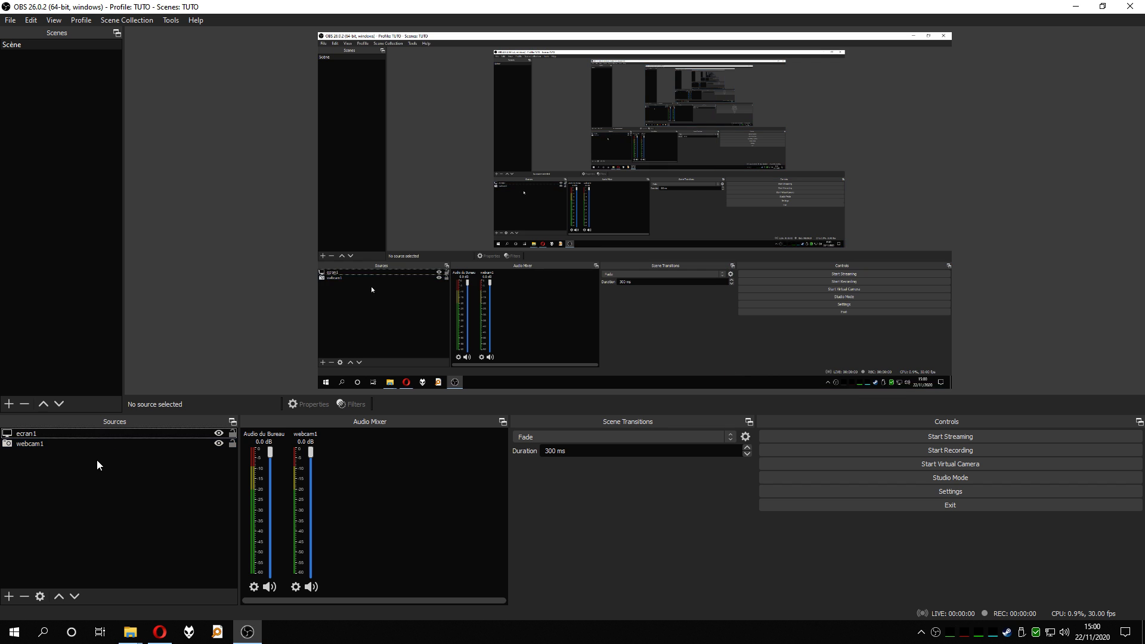
Move ecran1 below webcam1 in the source order so the webcam is layered over the screen capture
left_click(41, 433)
left_click_drag(37, 434, 37, 449)
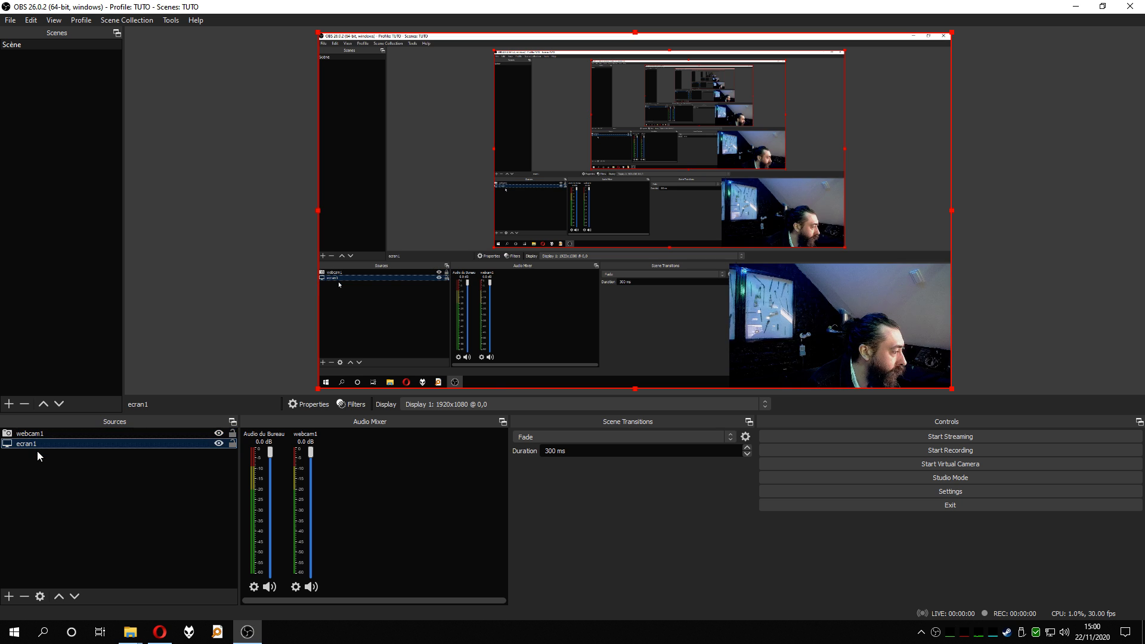
left_click(33, 464)
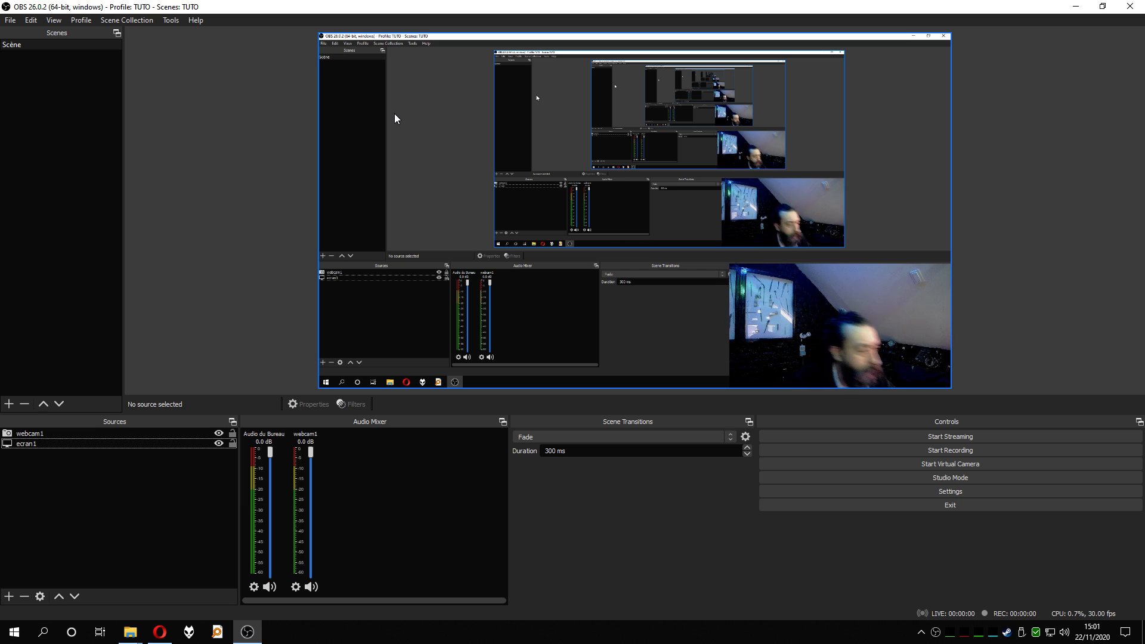
Shrink the ecran1 capture to about half the canvas width and place it in the canvas's lower-left corner
left_click(254, 107)
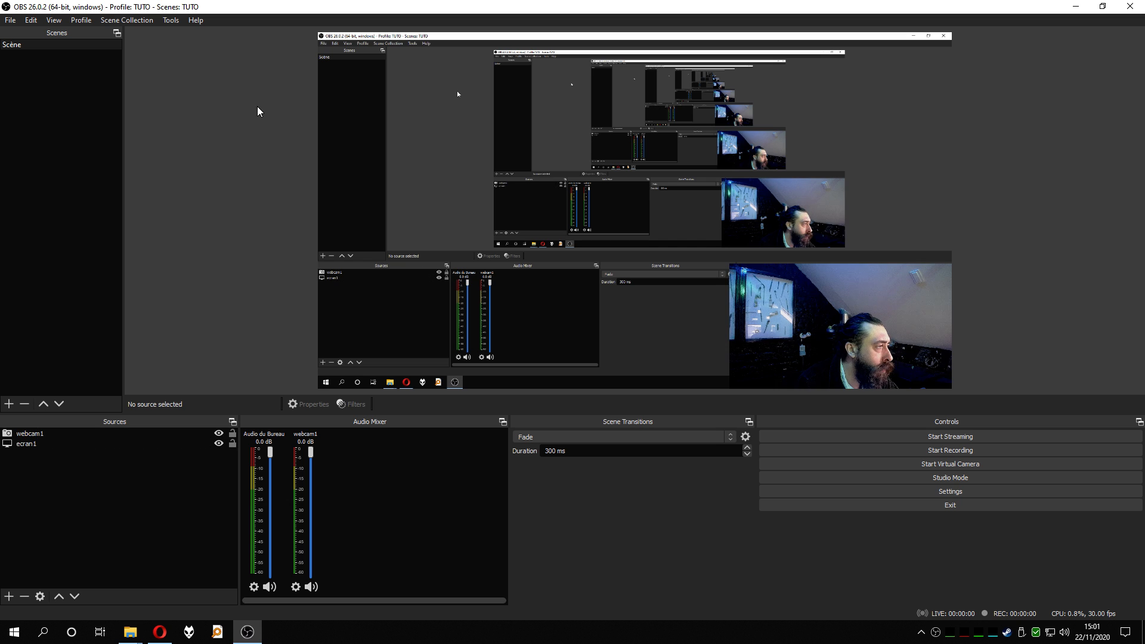
left_click(365, 109)
left_click_drag(318, 28, 544, 205)
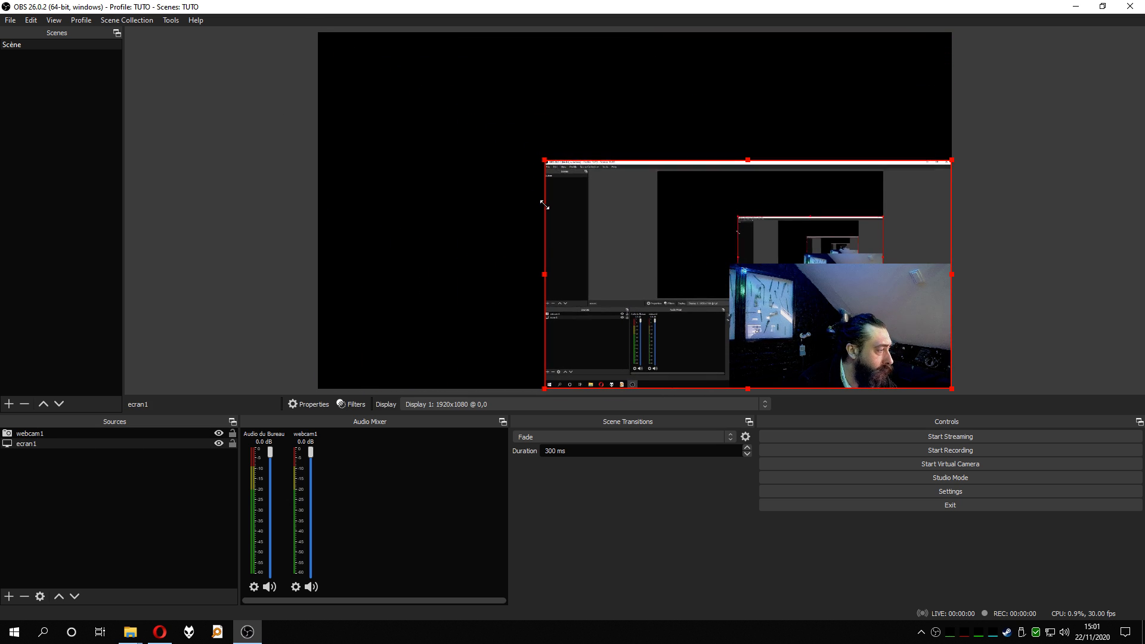
left_click_drag(654, 234, 460, 236)
left_click_drag(726, 159, 624, 224)
left_click(198, 231)
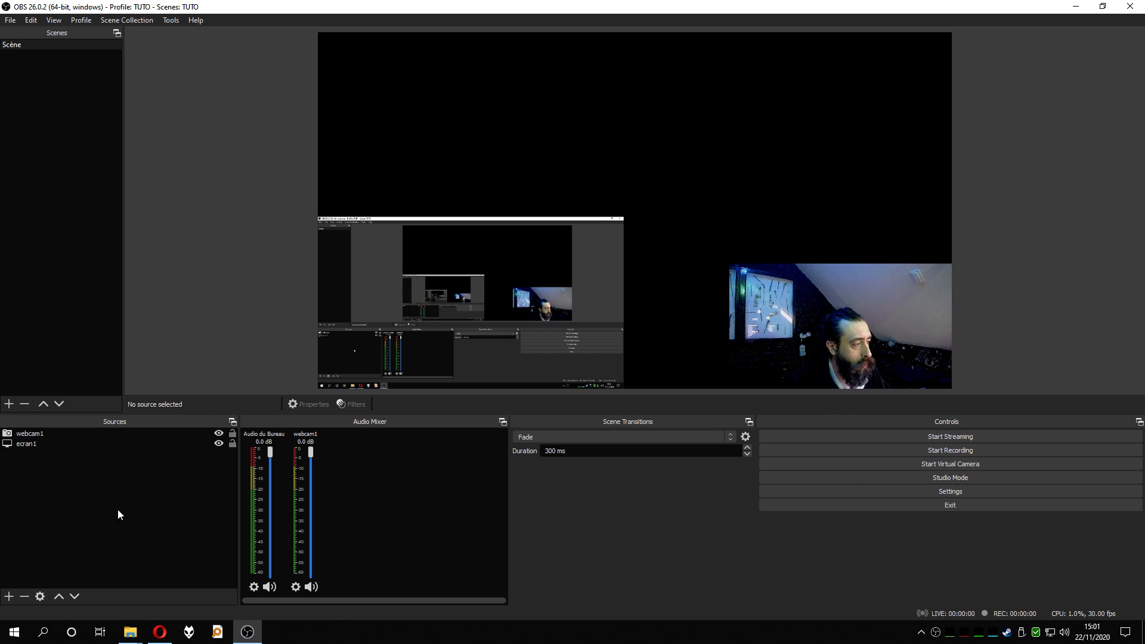
Add a Display Capture source named ecran2 that captures Display 2 (1920x1080) with the cursor included
left_click(9, 596)
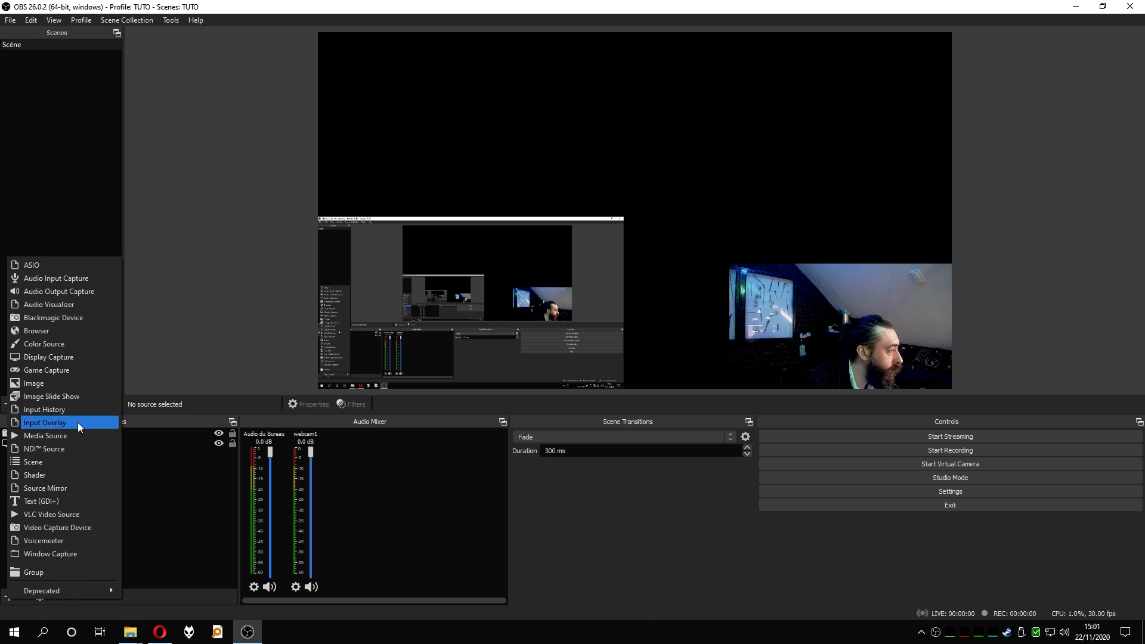
left_click(85, 356)
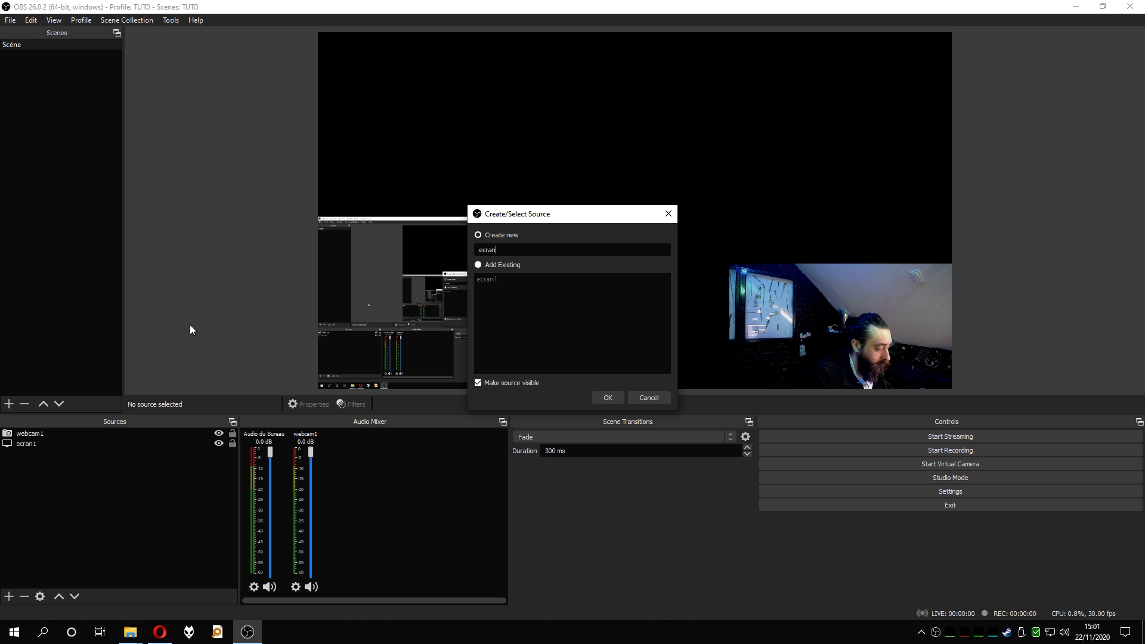
left_click(608, 397)
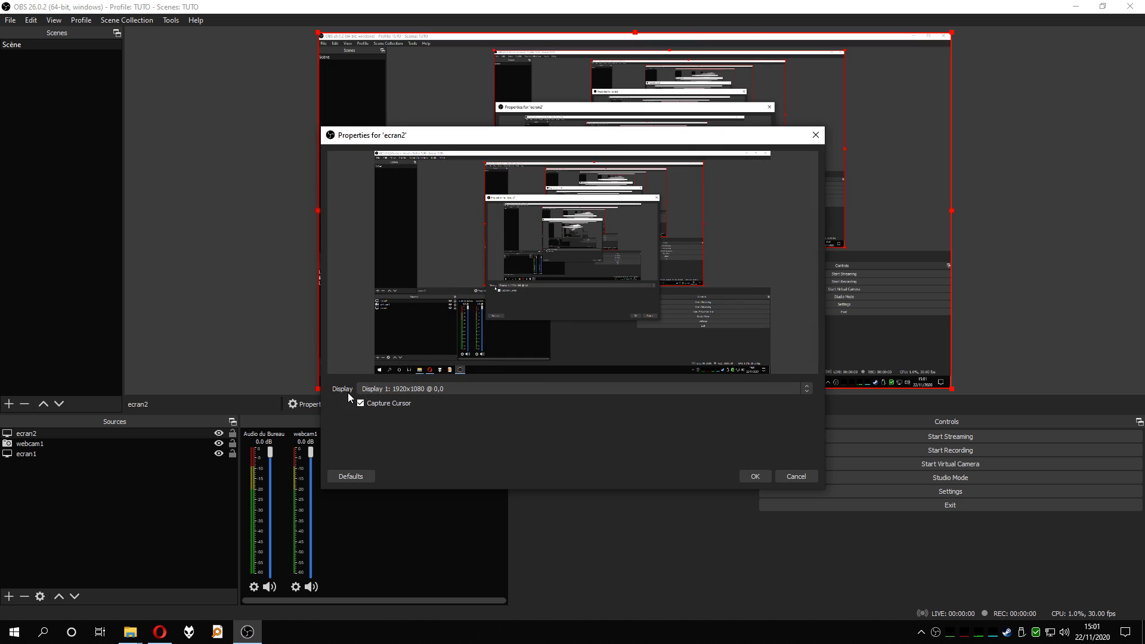
left_click(389, 391)
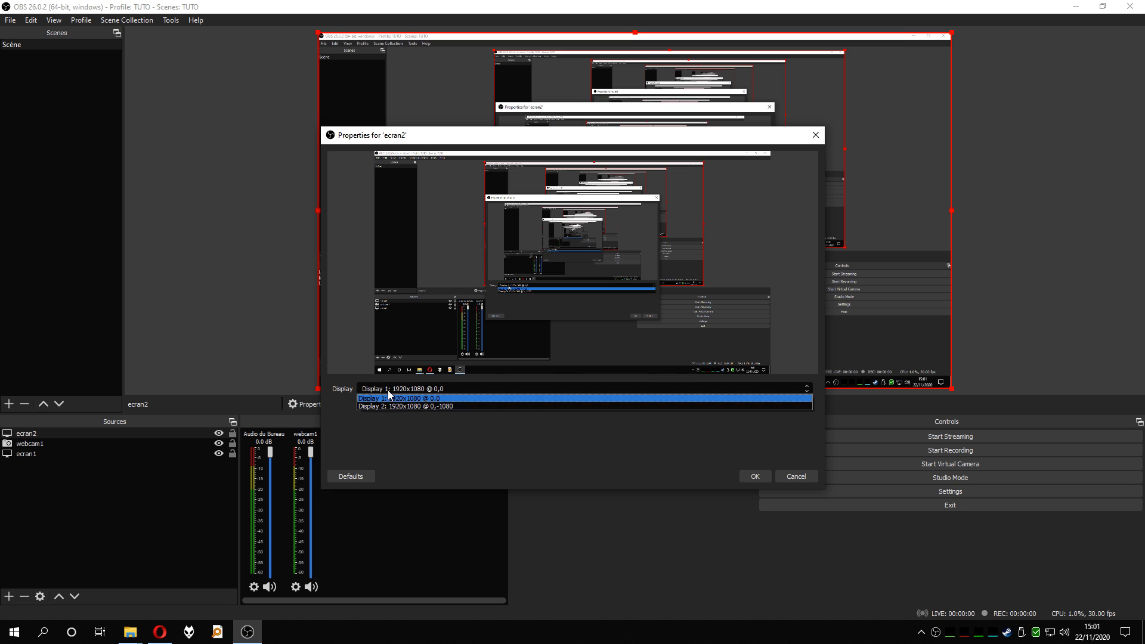
left_click(396, 406)
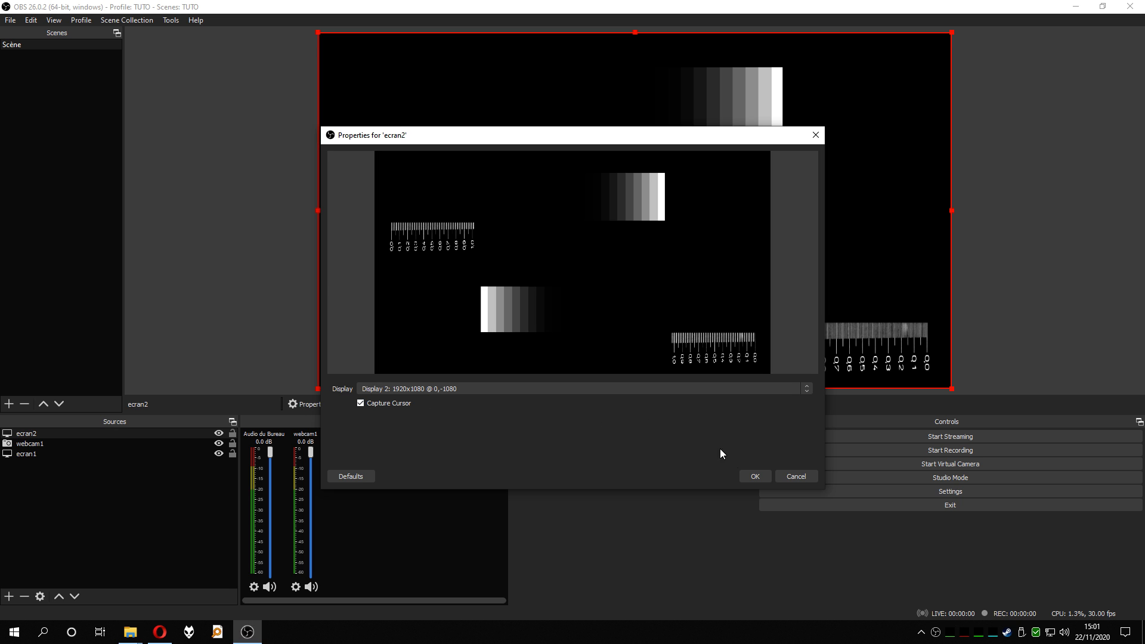
left_click(754, 477)
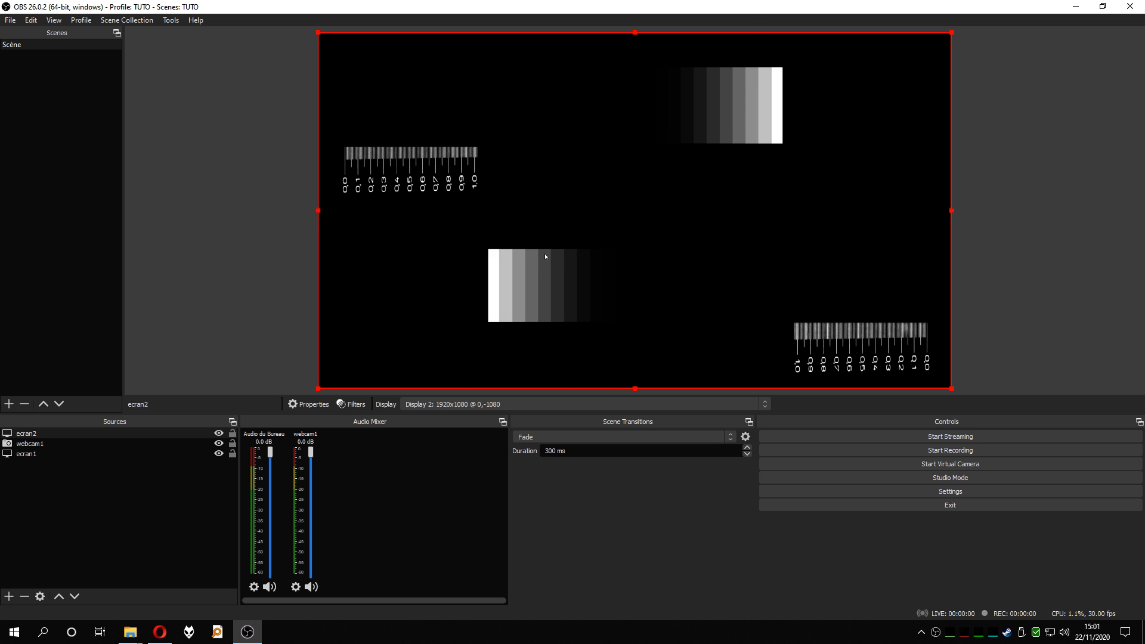
Move ecran2 below webcam1 in the source order so the webcam is layered over it
left_click(95, 486)
left_click(45, 434)
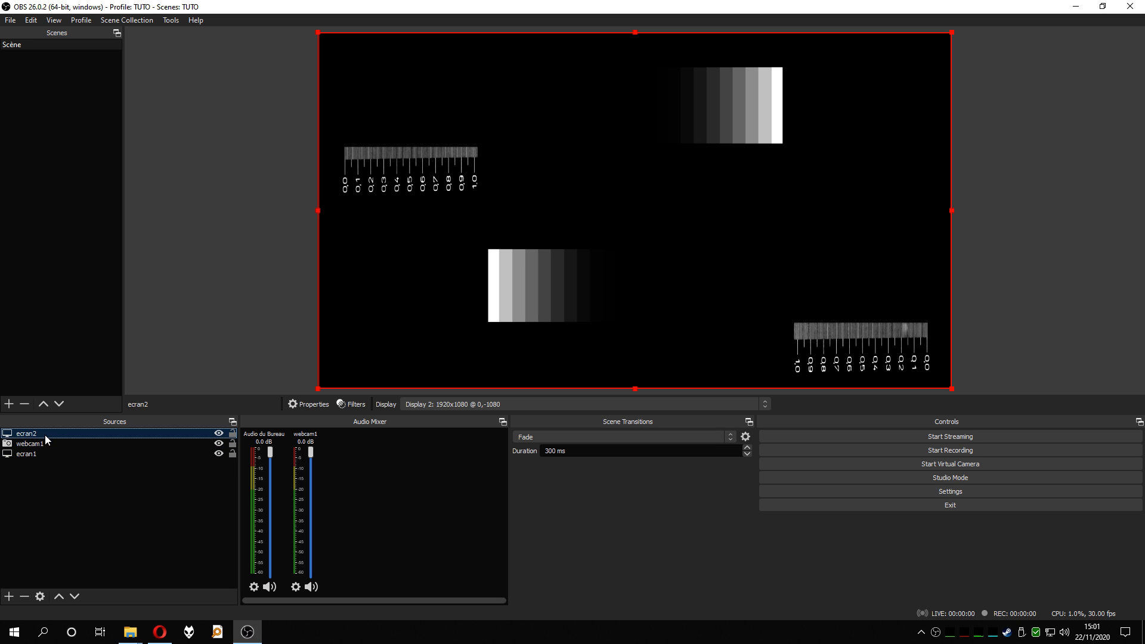
left_click_drag(37, 434, 35, 446)
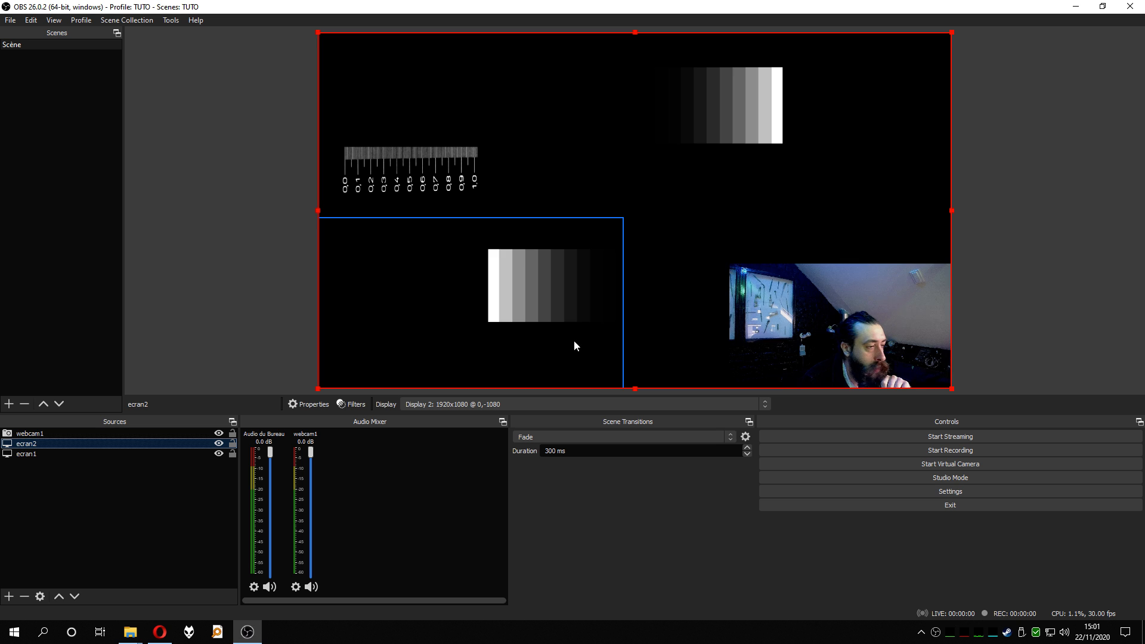
Shrink the ecran2 capture to about half the canvas width, place it directly above the ecran1 capture, and deselect it
left_click(800, 105)
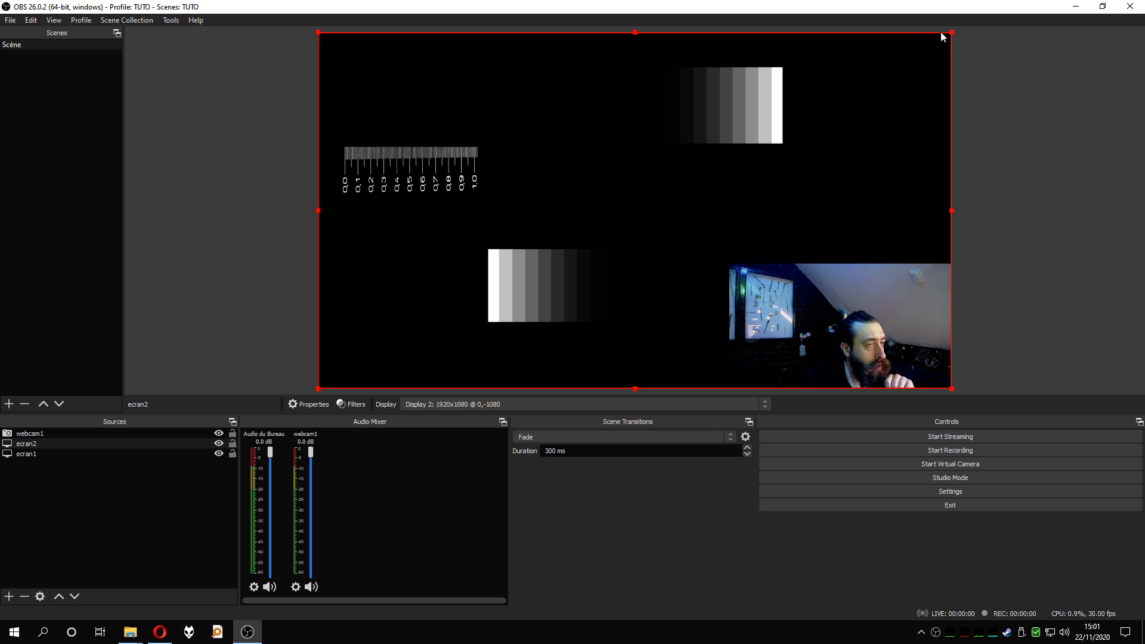
left_click_drag(951, 37, 619, 240)
left_click_drag(477, 303, 480, 134)
left_click(215, 185)
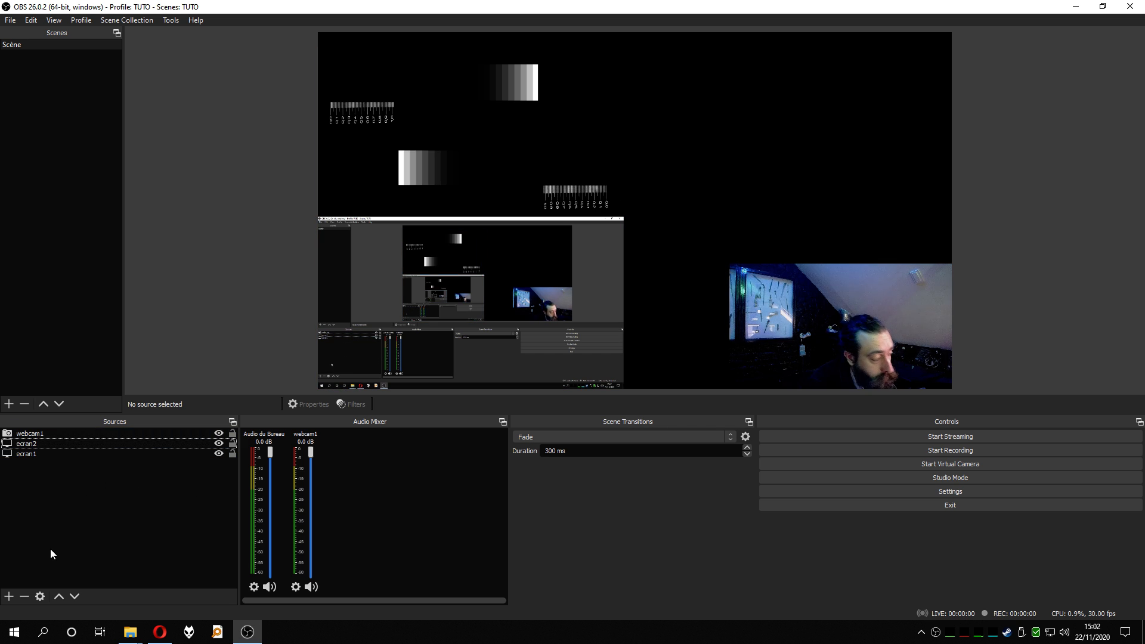
Add a Video Capture Device source named webcam2 and set its device to c922 Pro Stream Webcam
left_click(8, 596)
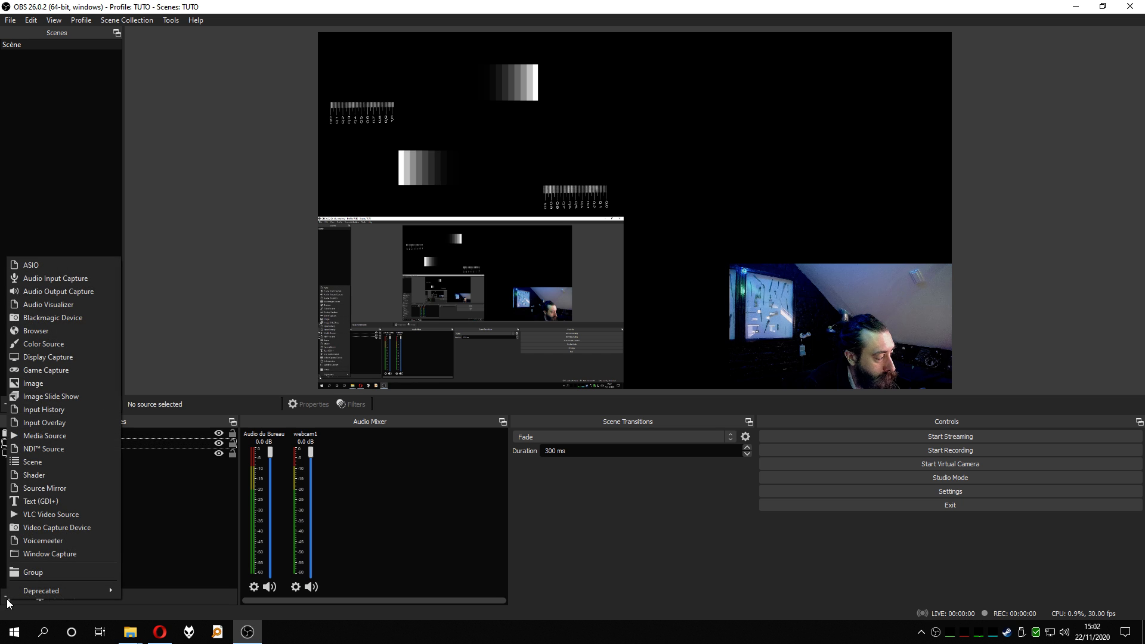
left_click(74, 526)
type("webcam2")
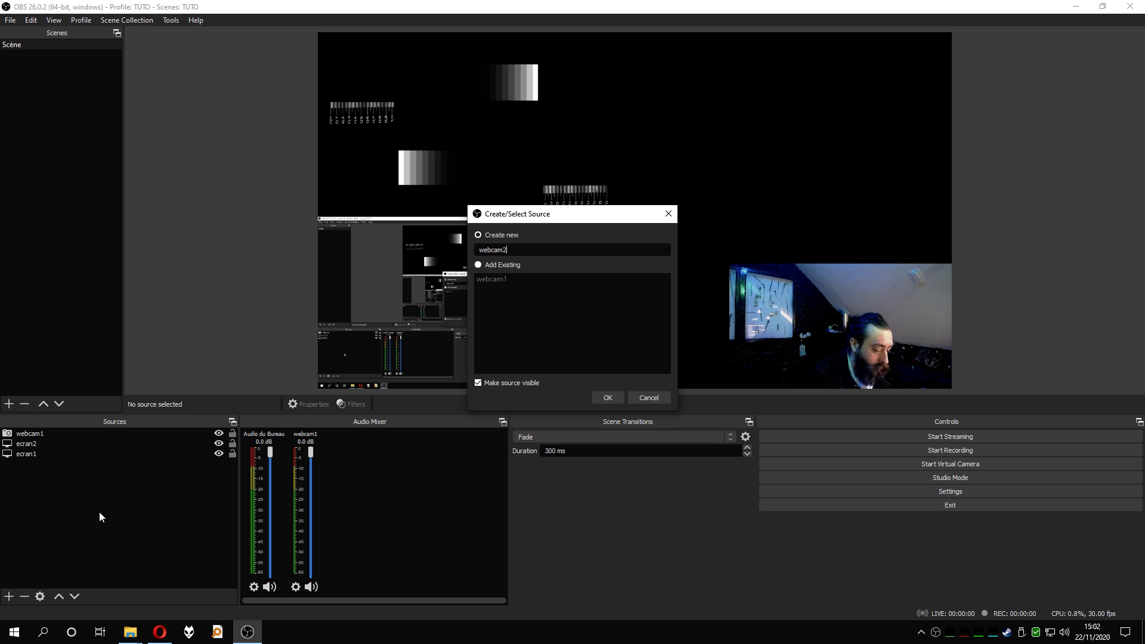
left_click(604, 396)
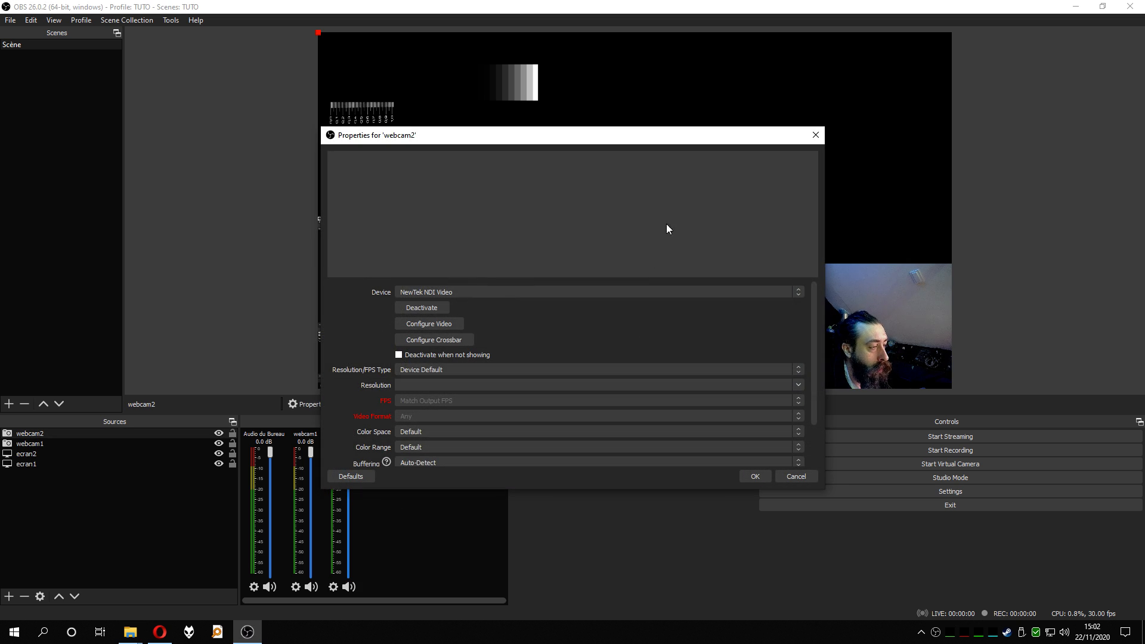
left_click(499, 288)
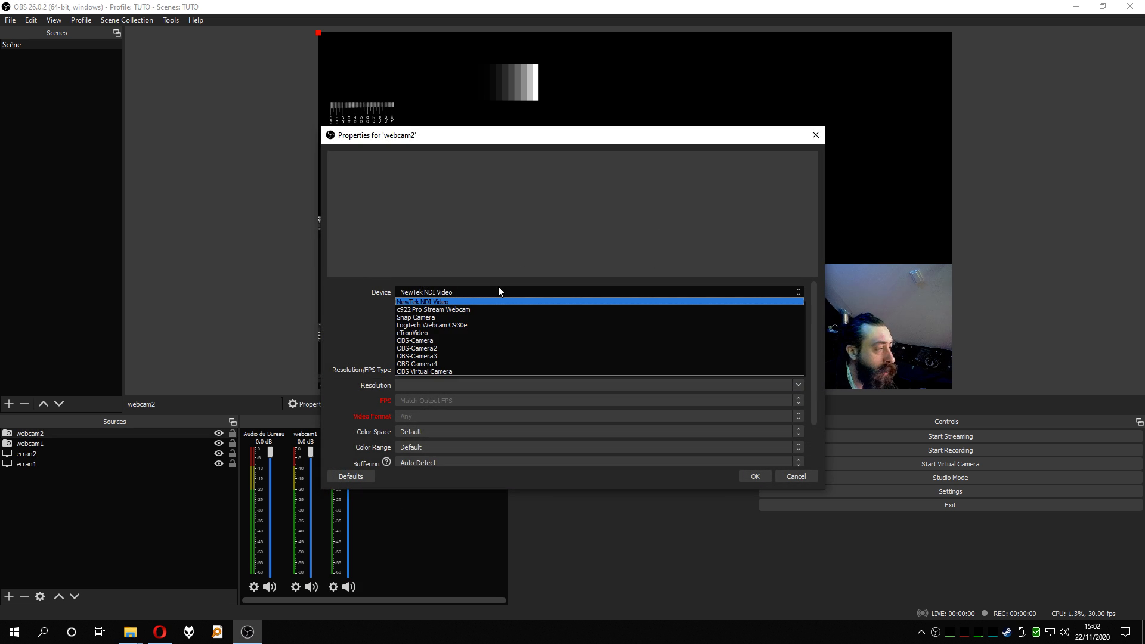
left_click(416, 310)
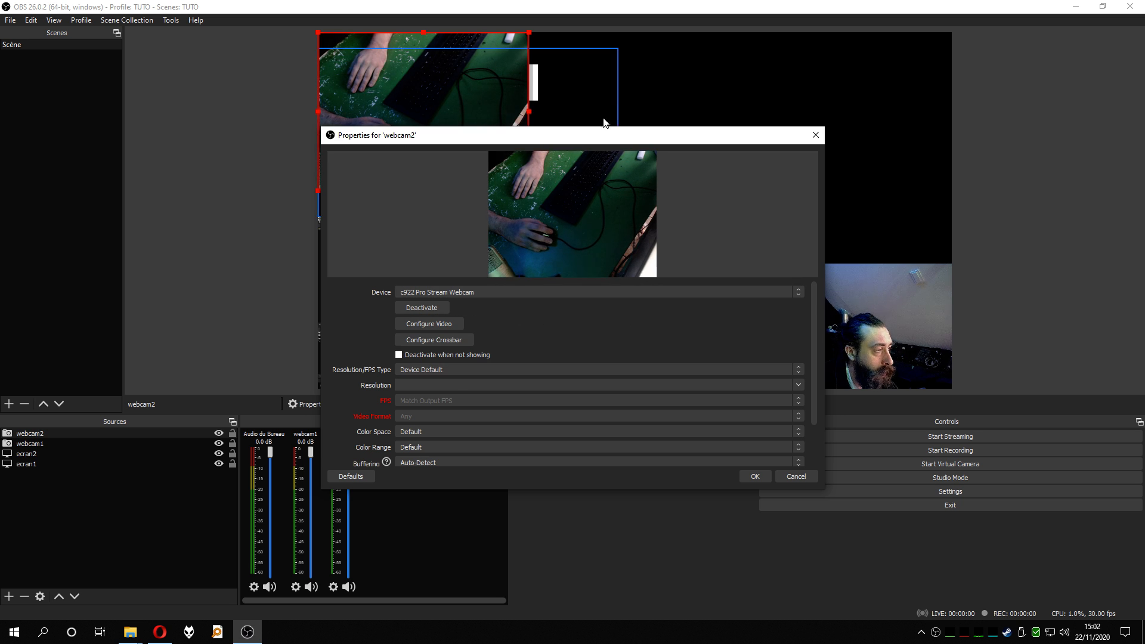
Set webcam2's resolution type to Custom with a resolution of 1920x1080 and accept its properties
left_click_drag(589, 143, 670, 206)
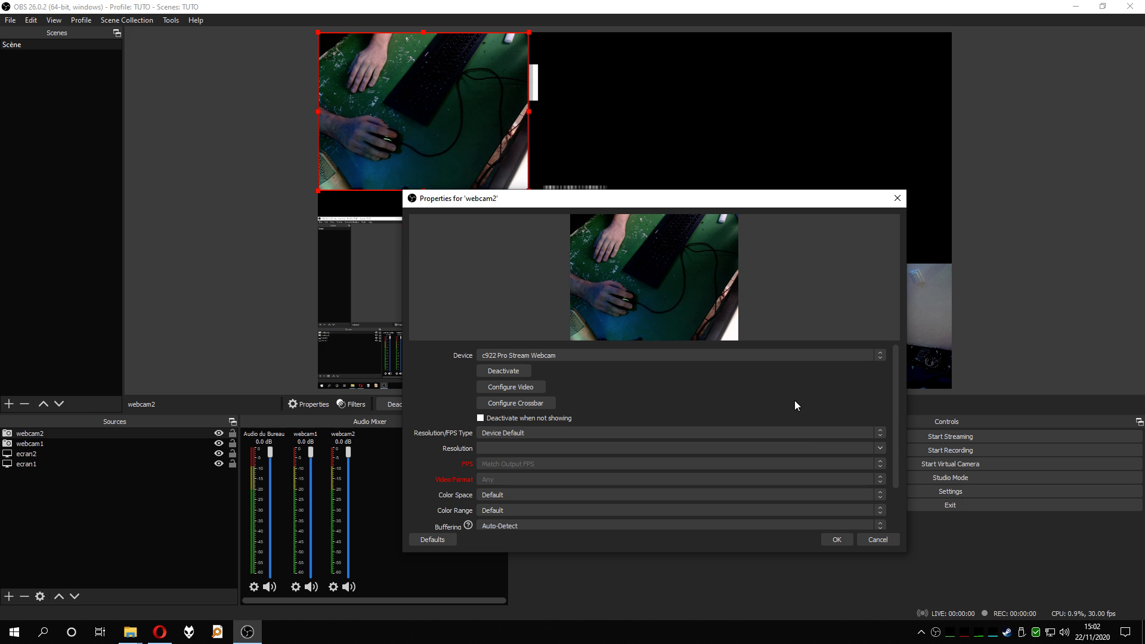
left_click(881, 433)
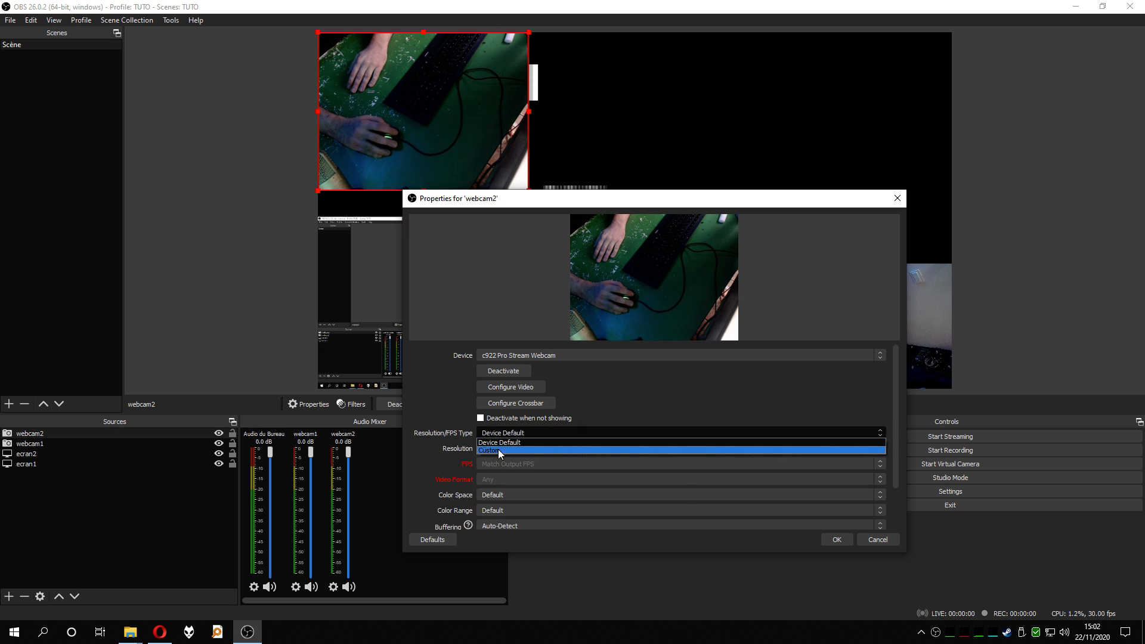
left_click(488, 451)
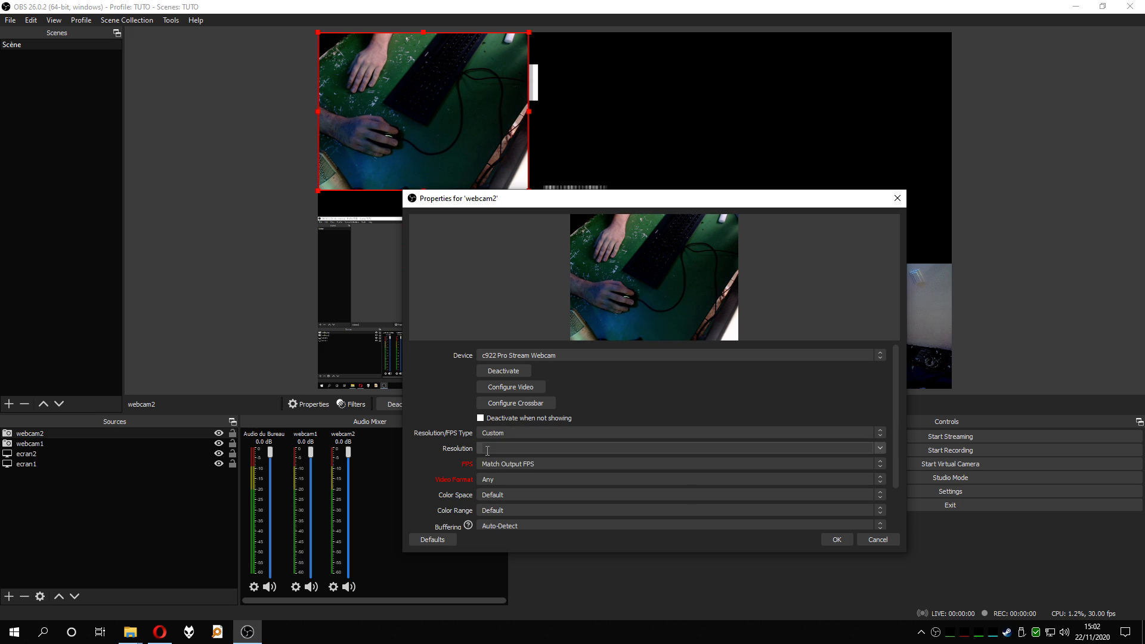
left_click(880, 451)
left_click(510, 473)
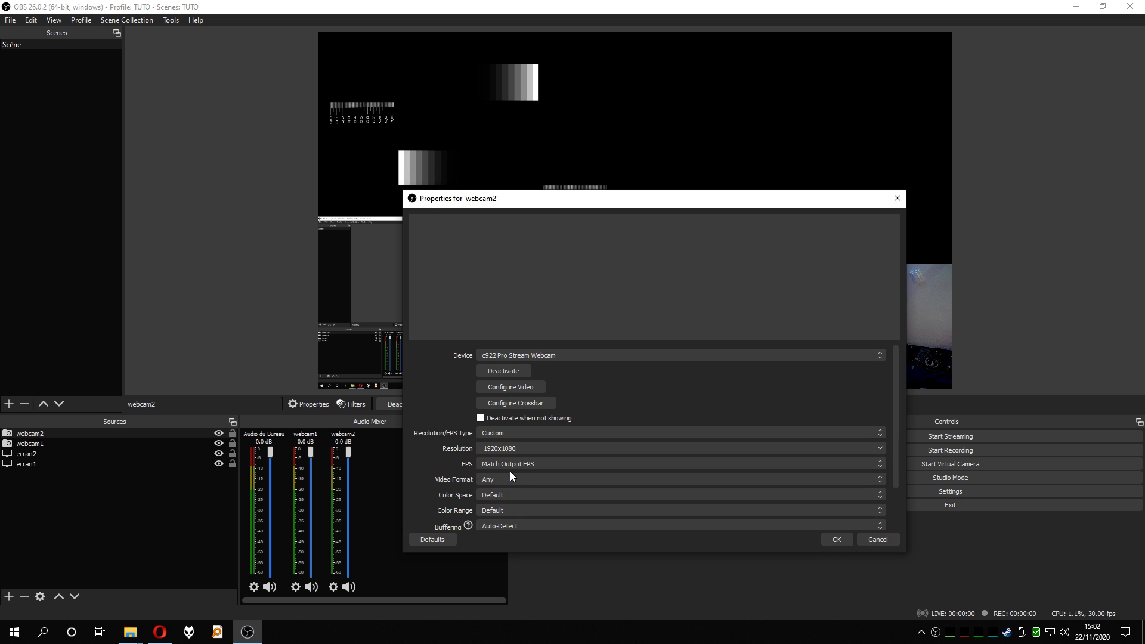
left_click(836, 539)
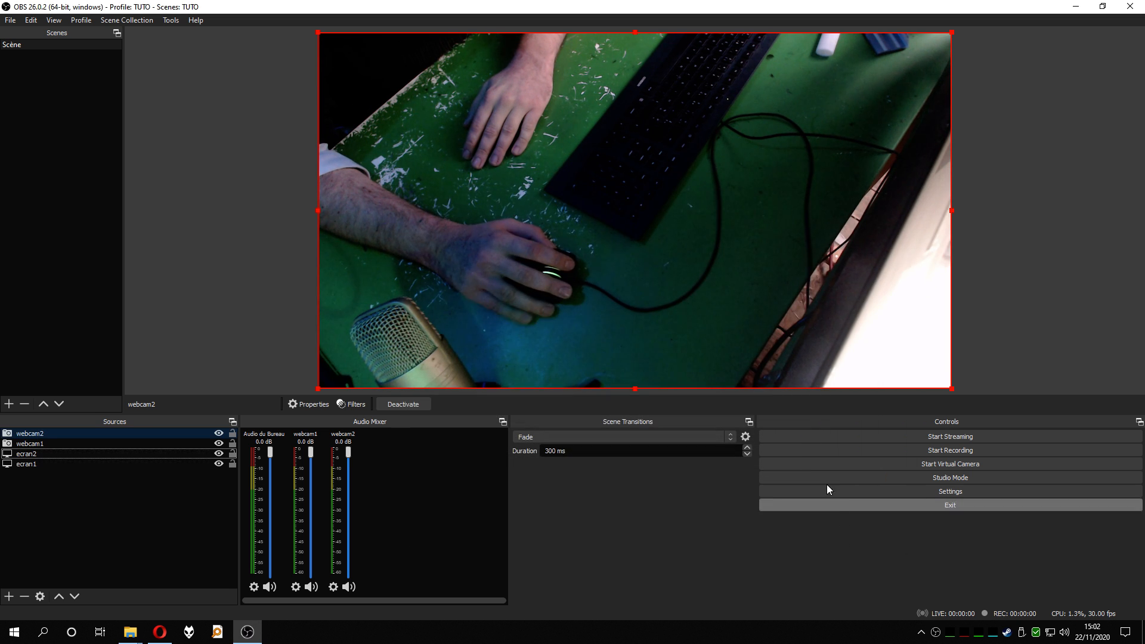
Shrink the webcam2 image to about a third of the canvas width, stack it directly above webcam1, and deselect it
left_click_drag(318, 32, 723, 173)
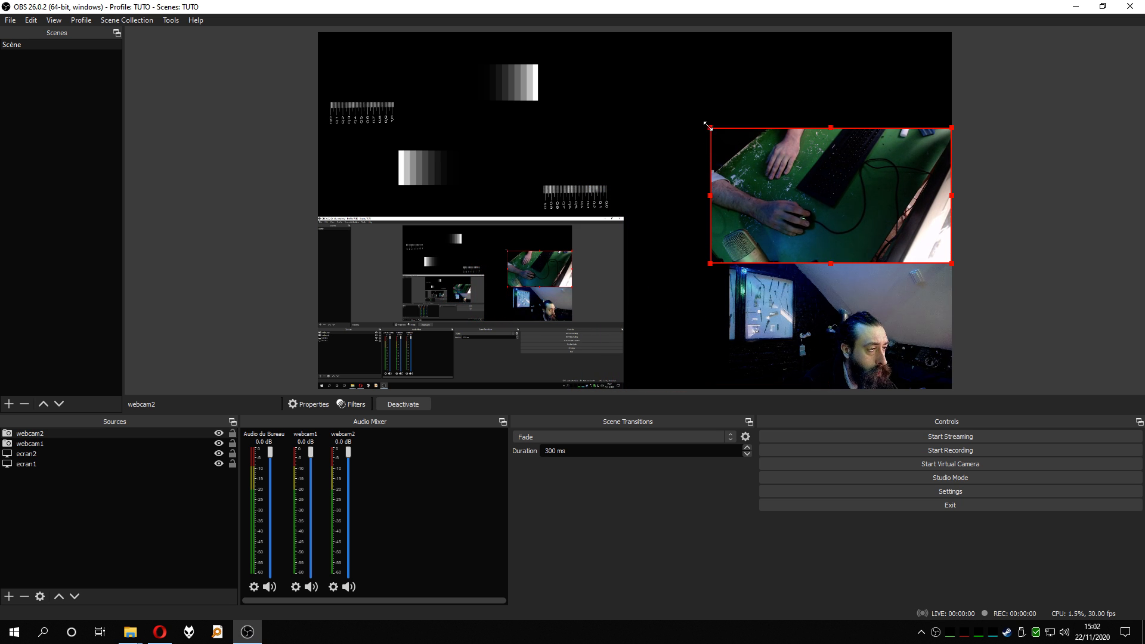
left_click_drag(707, 126, 730, 139)
left_click(1071, 113)
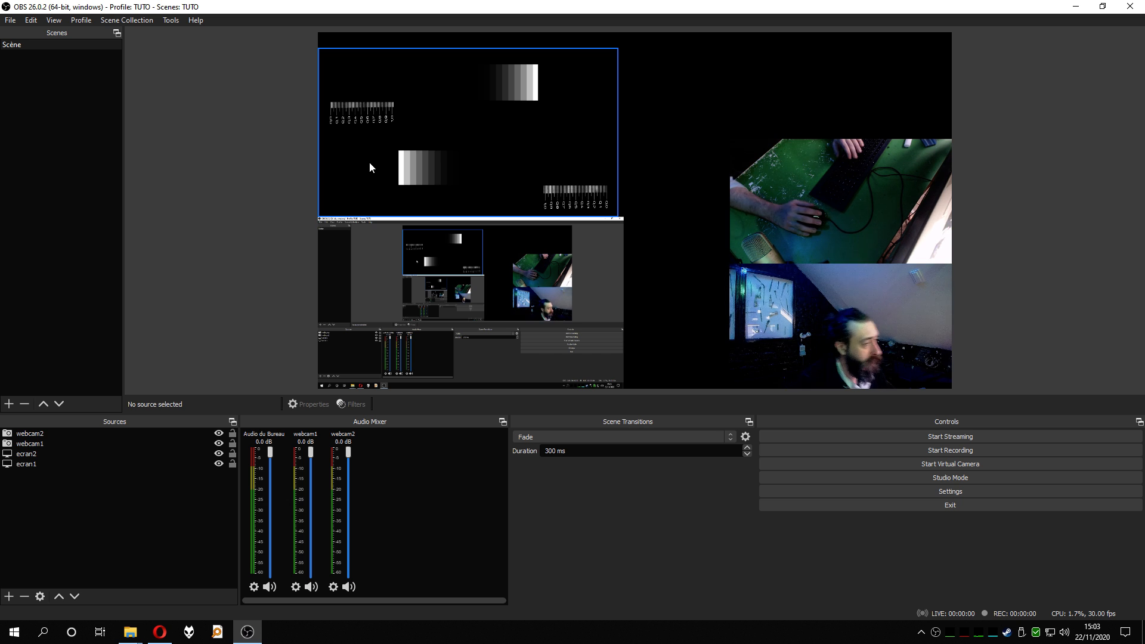
Switch to the Opera browser, maximize its window, and search Google Images for "chien gentil"
left_click(160, 634)
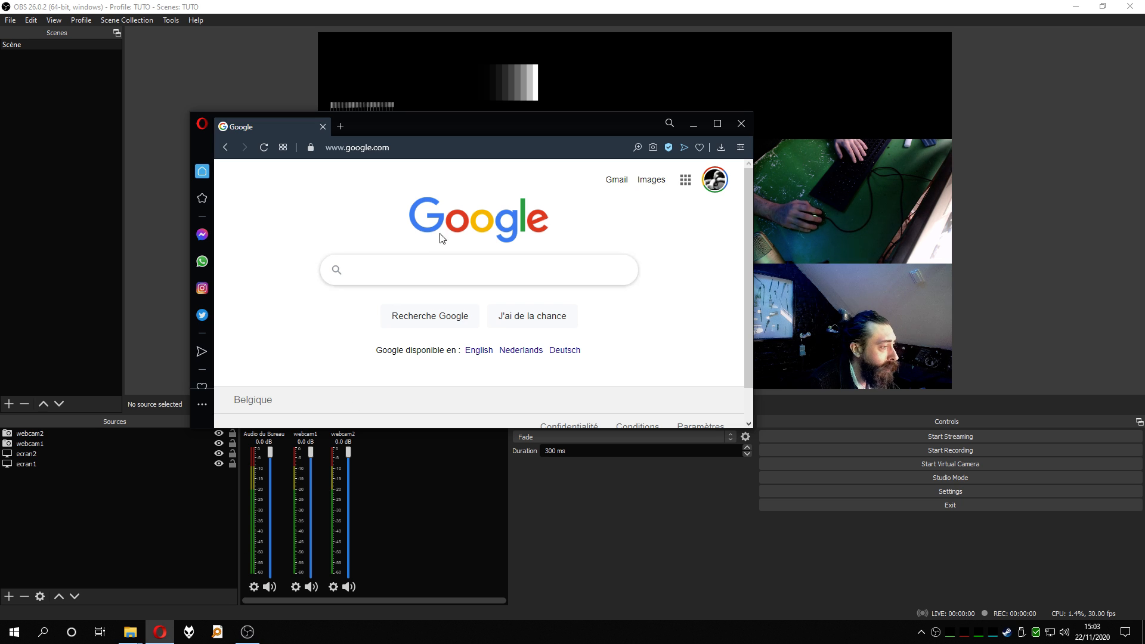
left_click(717, 124)
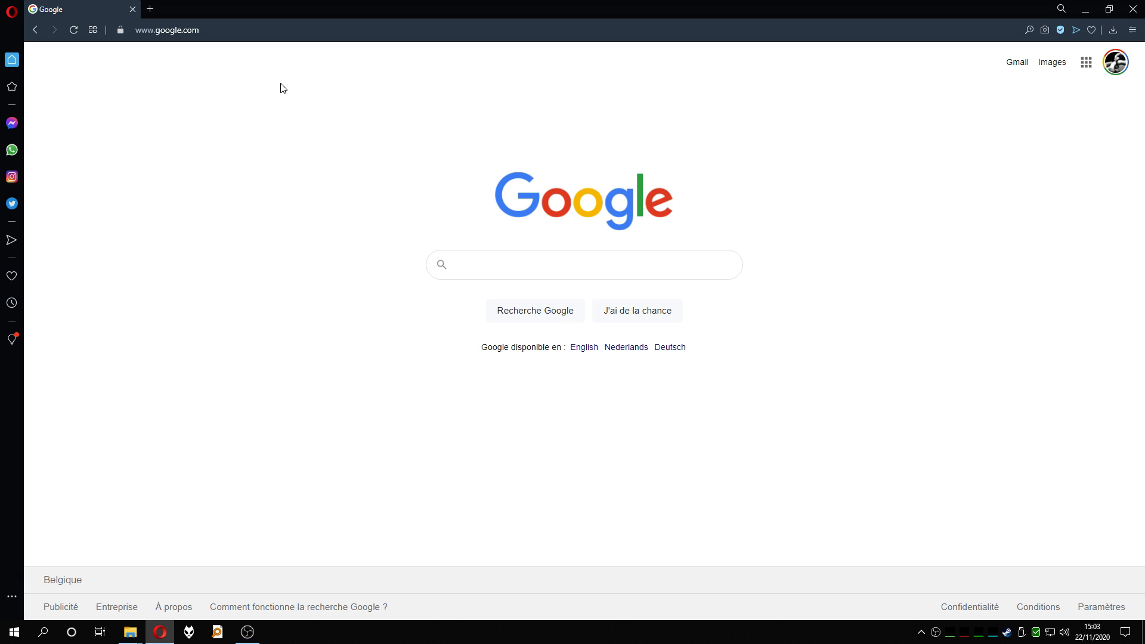
left_click(486, 256)
type("ch")
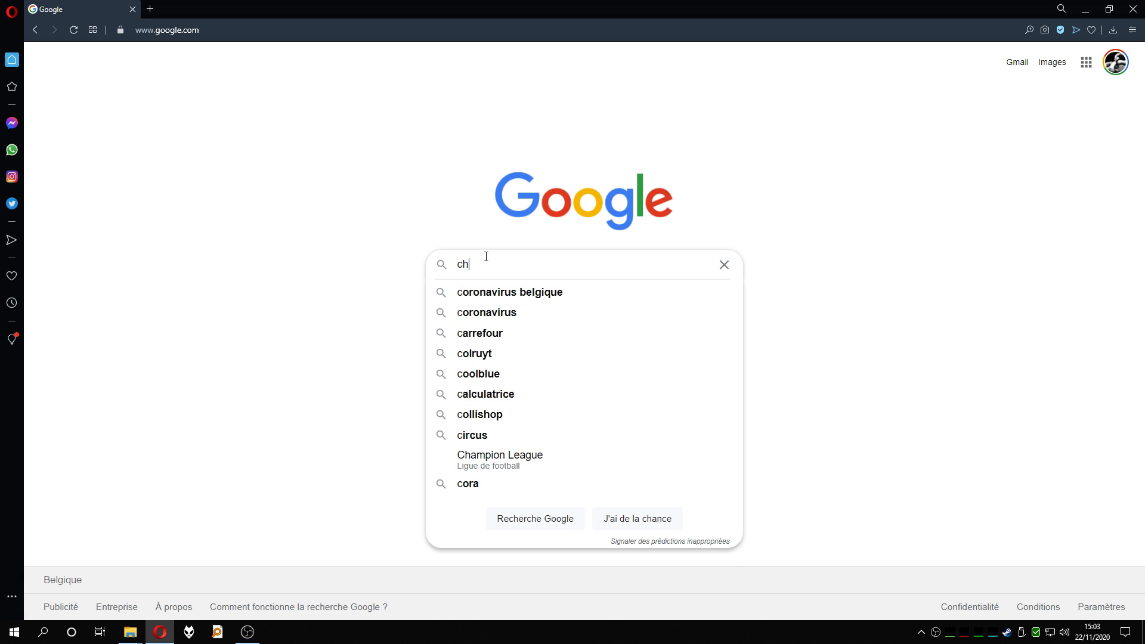
type("ien gentil")
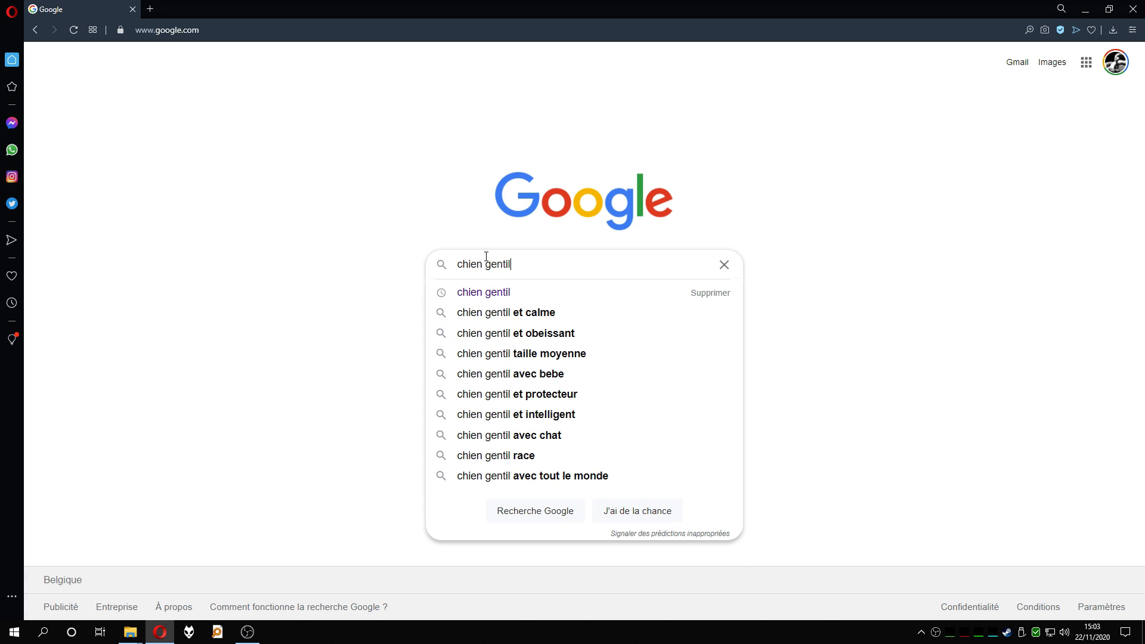
key("Return")
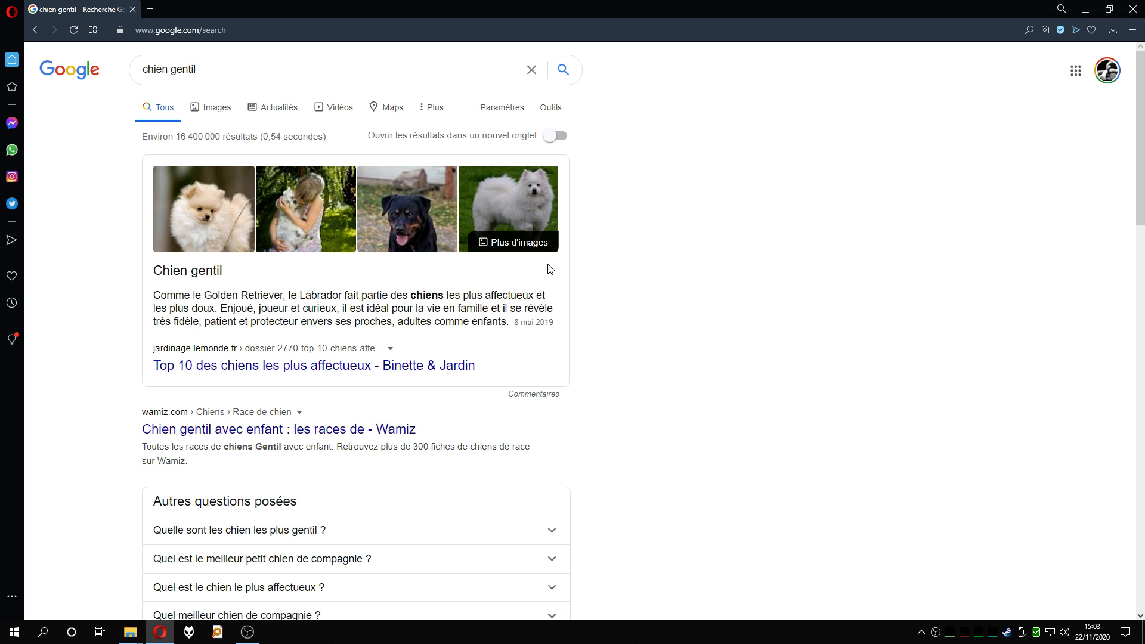
left_click(221, 110)
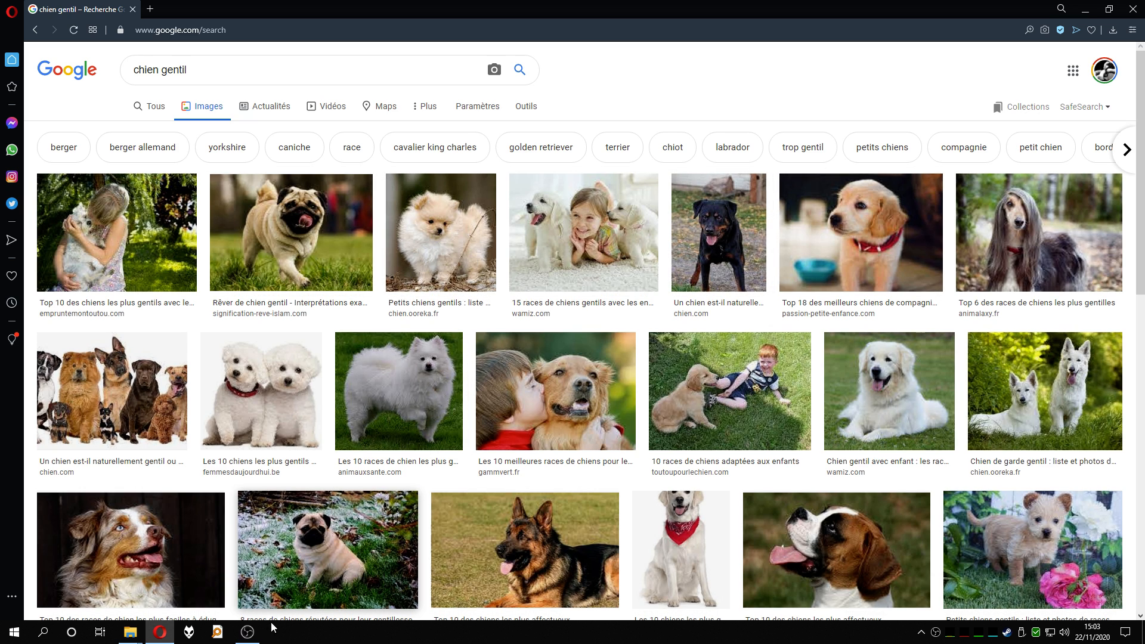
Switch back to OBS and add a new Window Capture source named web
left_click(248, 632)
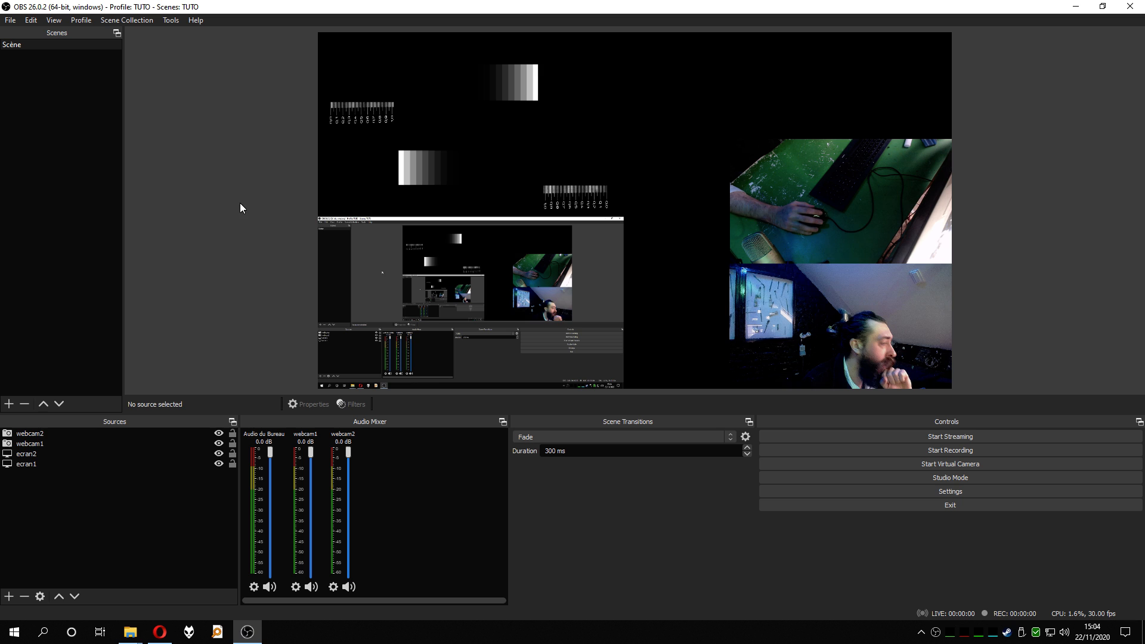
left_click(84, 507)
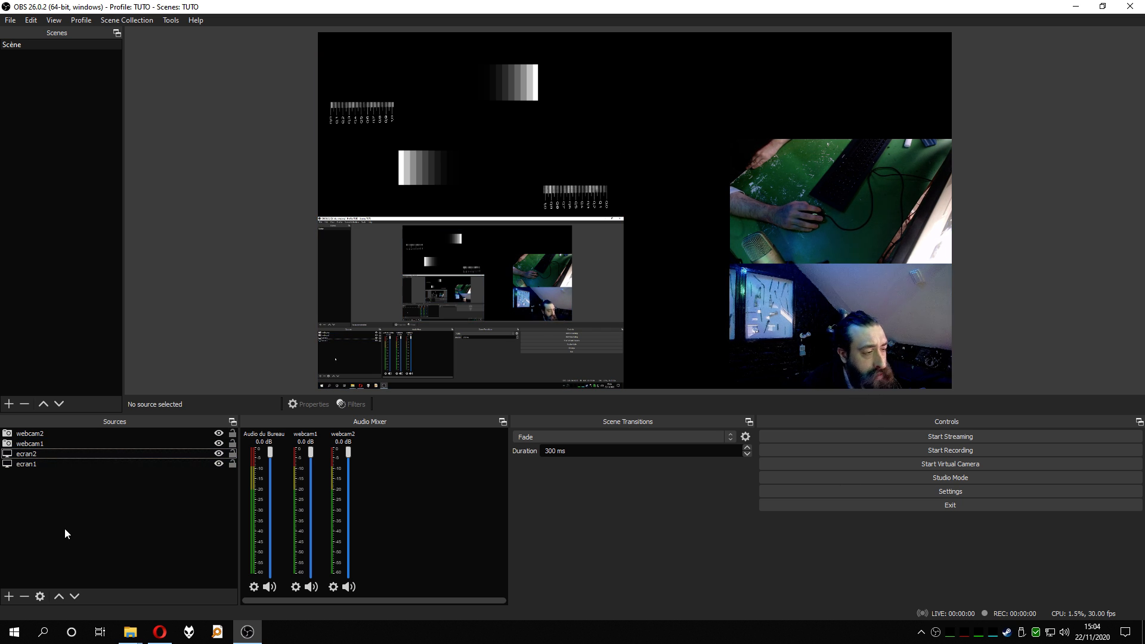
left_click(5, 595)
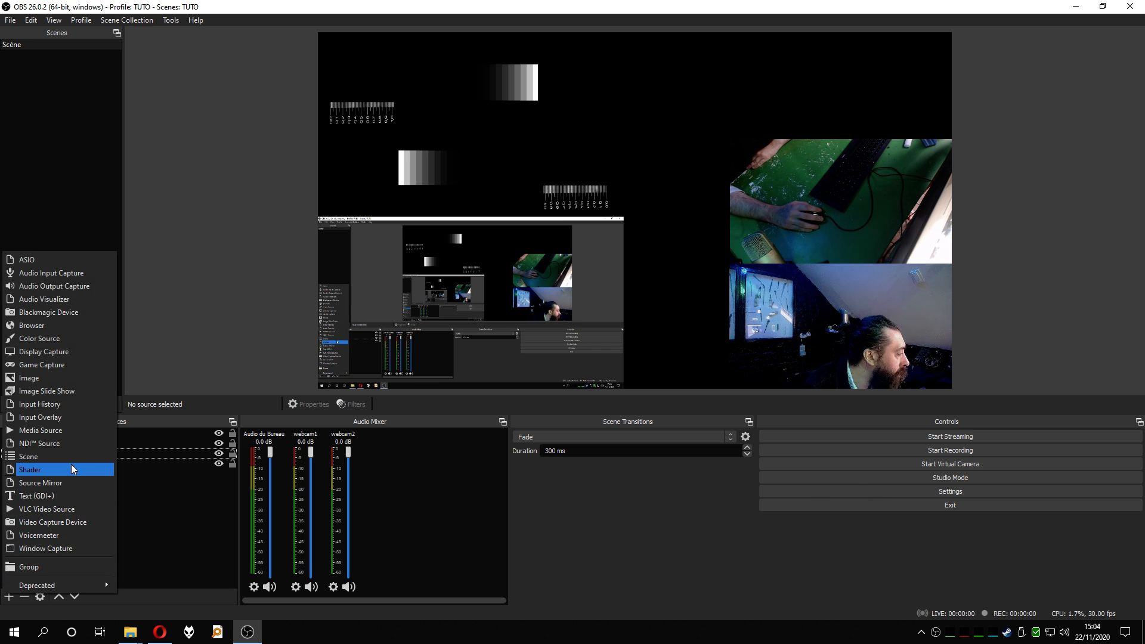
left_click(70, 550)
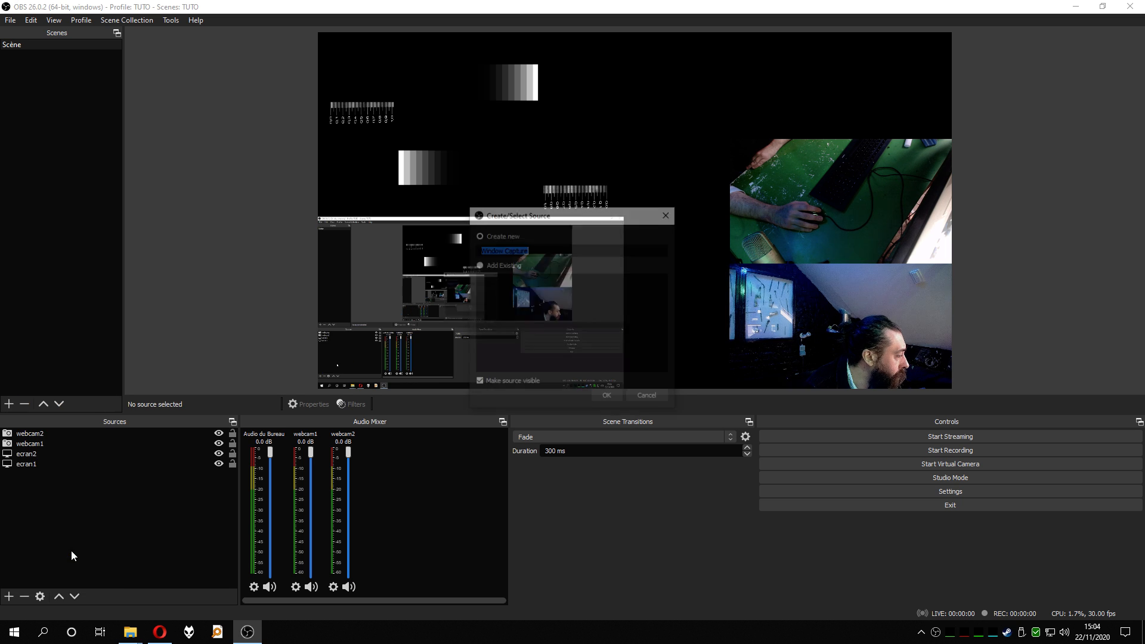
key("BackSpace")
type("web")
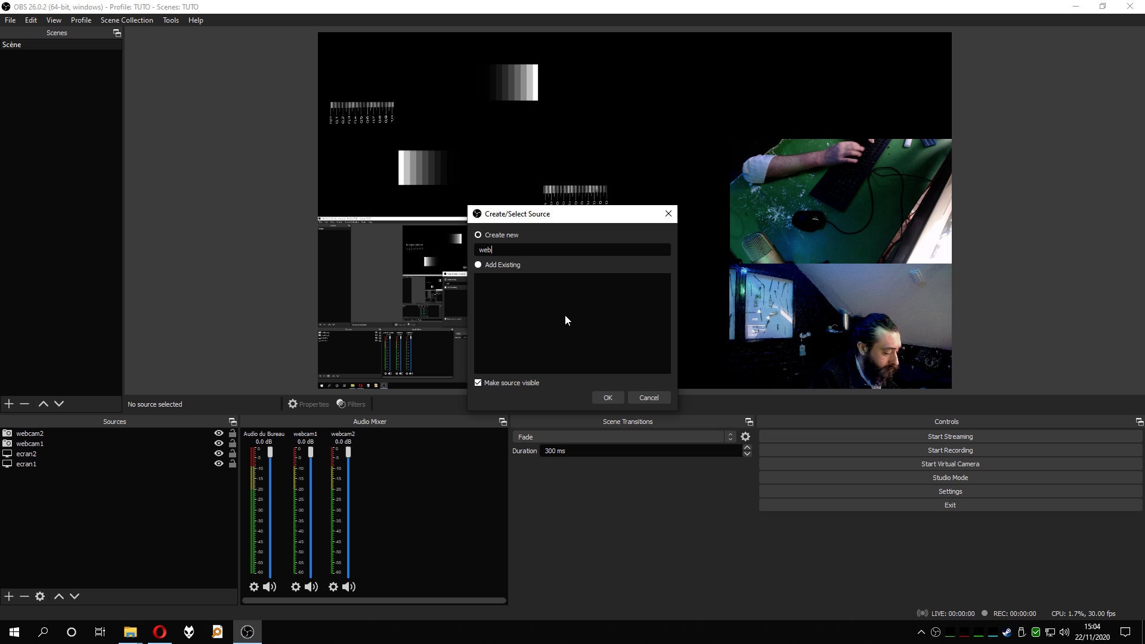
left_click(608, 398)
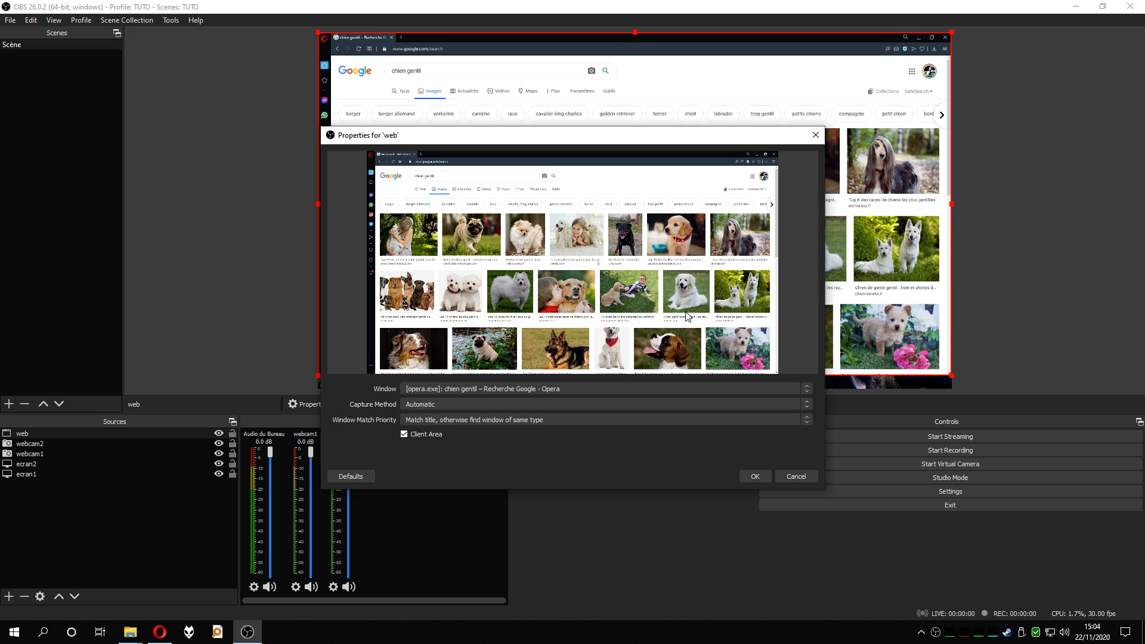
Try the Desktop and MEDIAS windows as web's capture target, set it to the Opera "chien gentil" window, and accept the properties
left_click(559, 389)
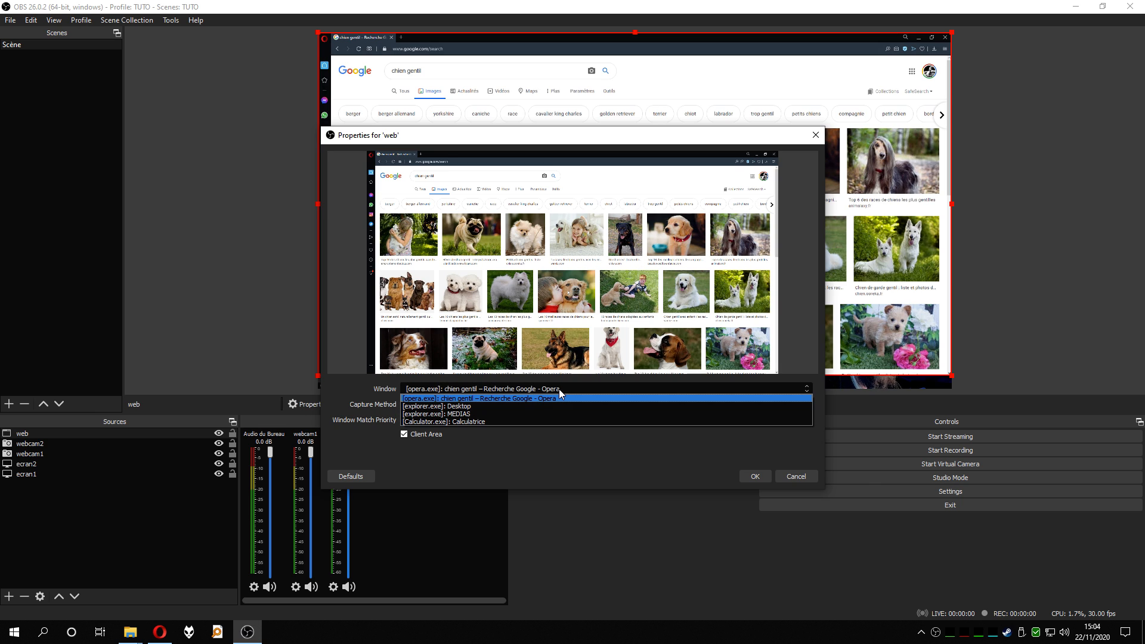
left_click(495, 406)
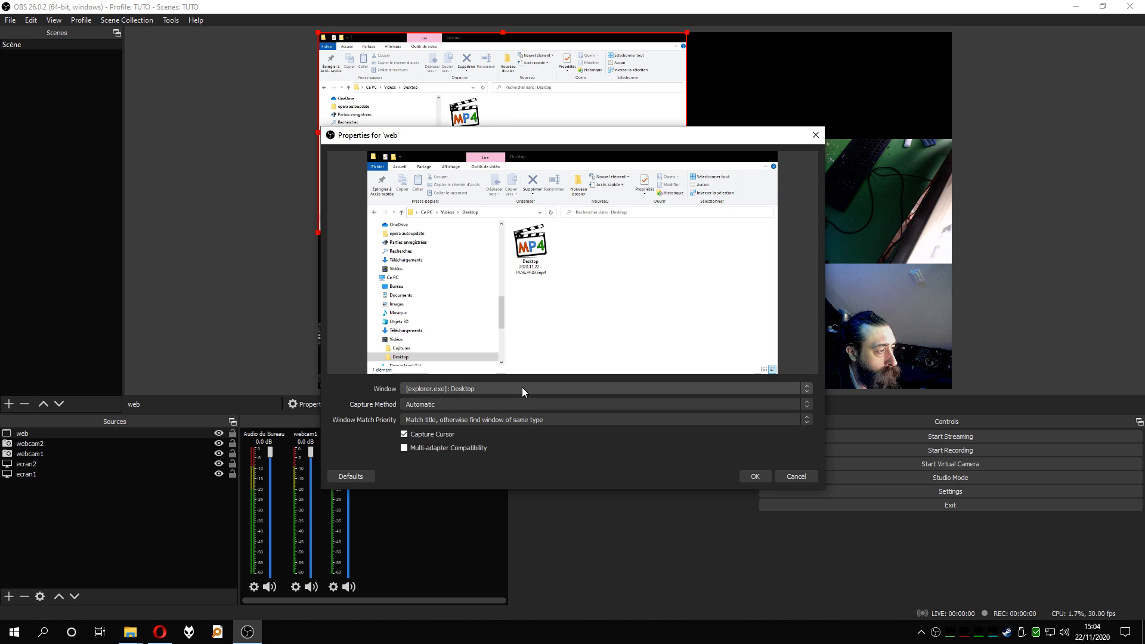
left_click(524, 387)
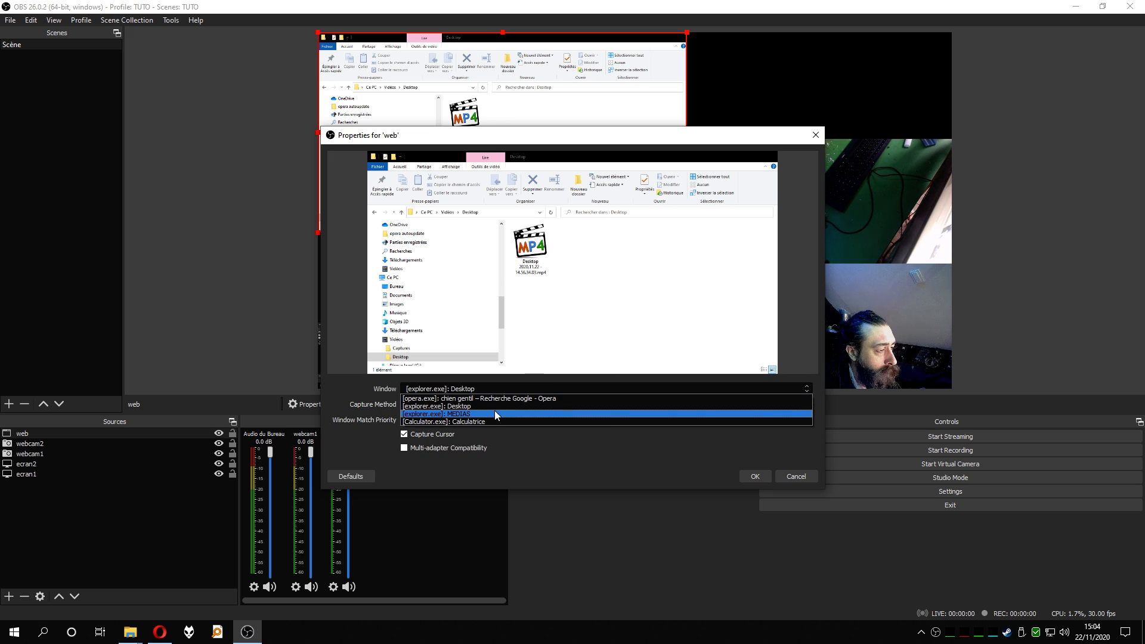
left_click(492, 412)
left_click(510, 386)
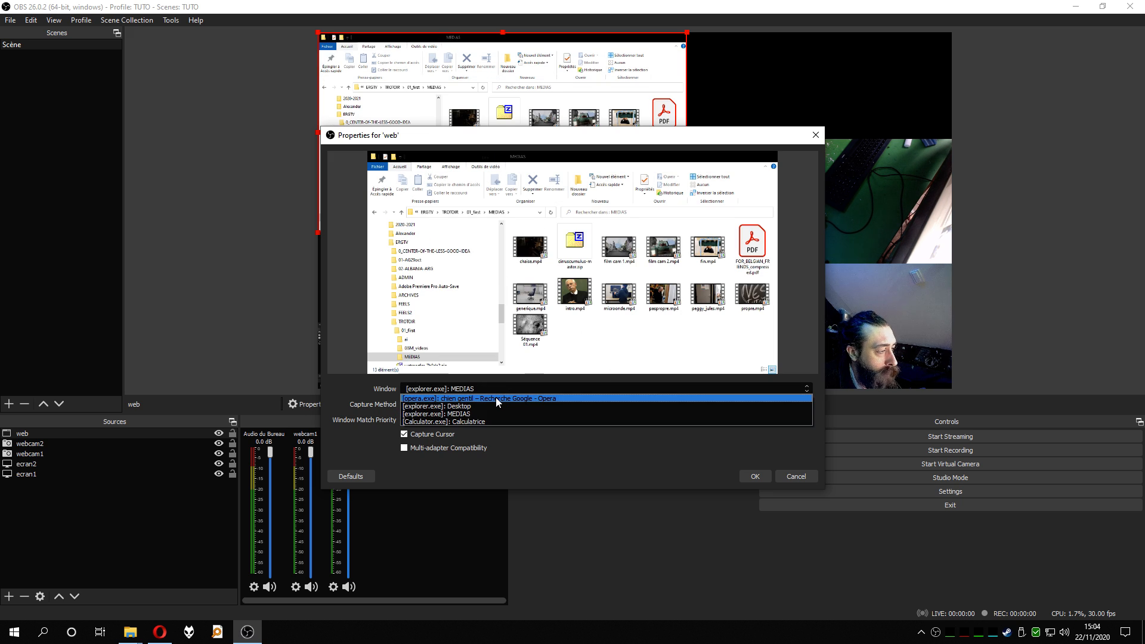
left_click(495, 399)
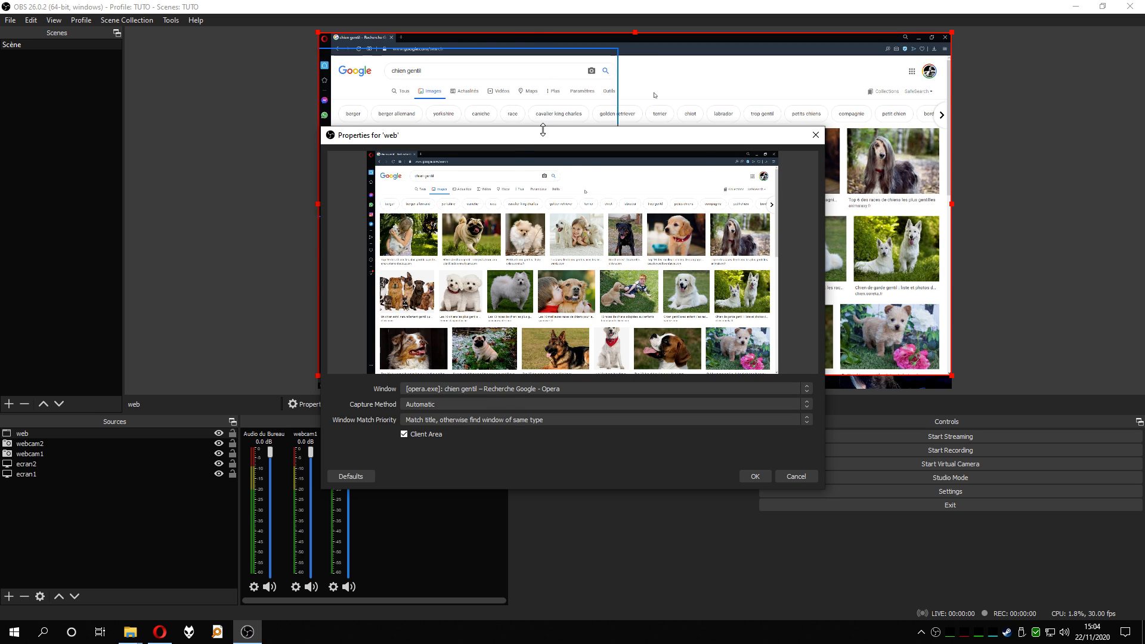
left_click(752, 477)
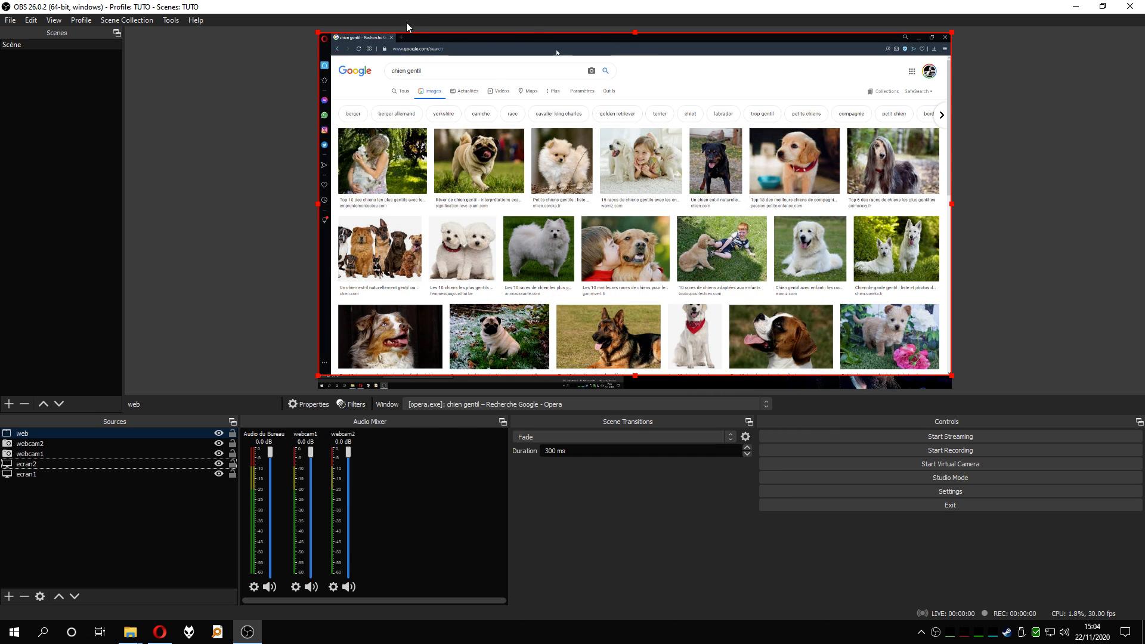
Shrink the web capture to just under half the canvas width, place it in the canvas's upper-right corner, and deselect it
left_click_drag(318, 31, 677, 213)
left_click_drag(699, 312, 692, 135)
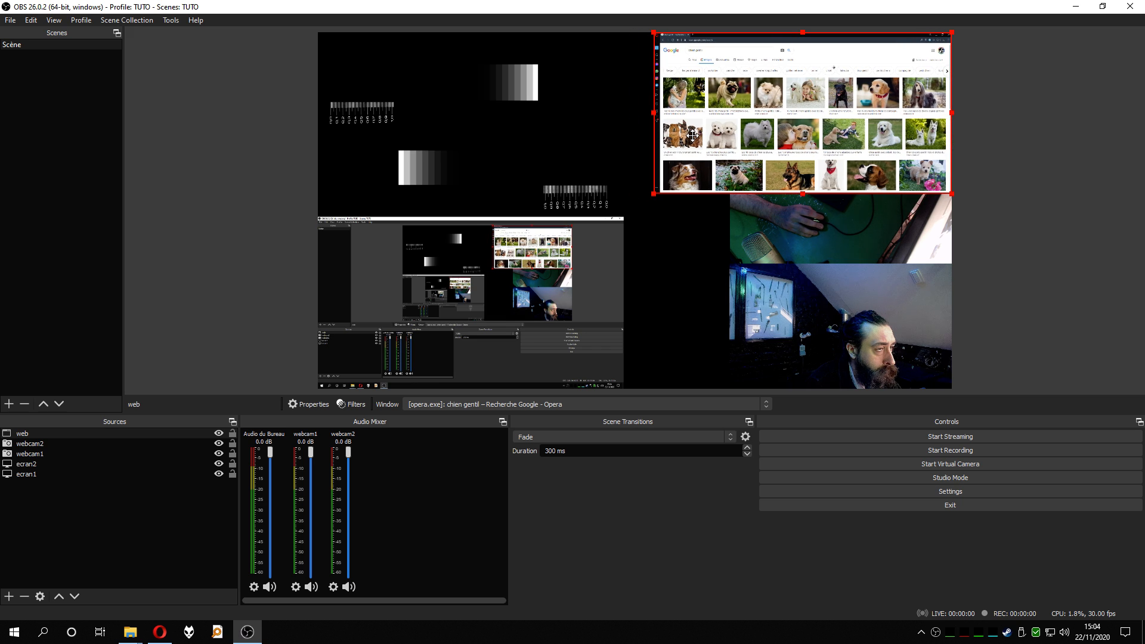
left_click(173, 181)
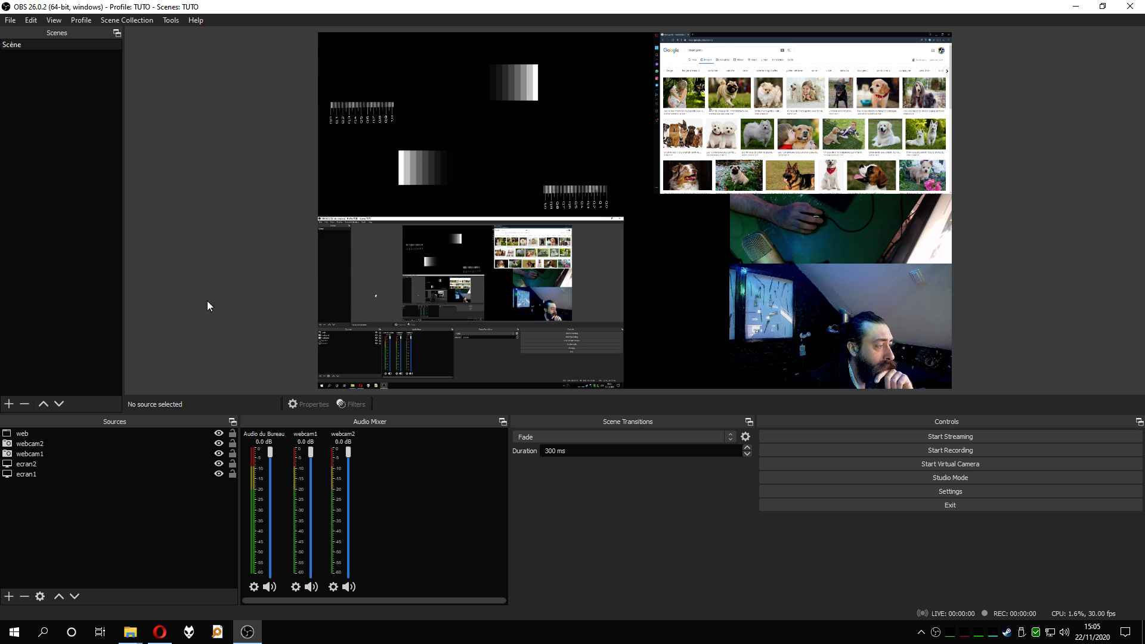
Switch to the Opera browser and extend the image search to "chien gentil et chat méchant"
mouse_move(161, 633)
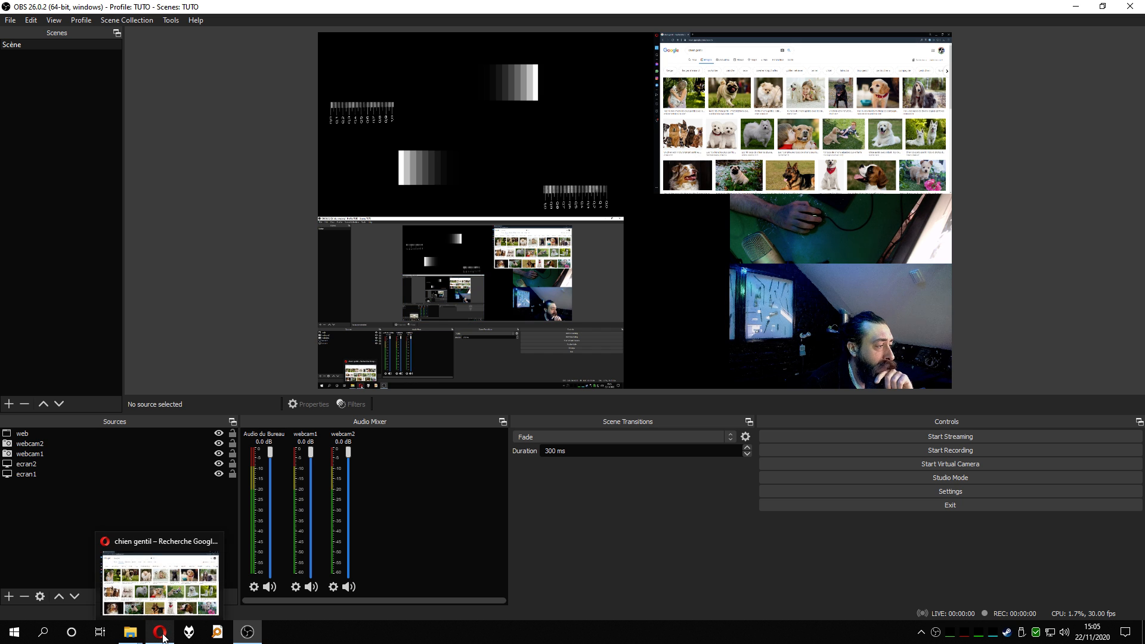
left_click(161, 633)
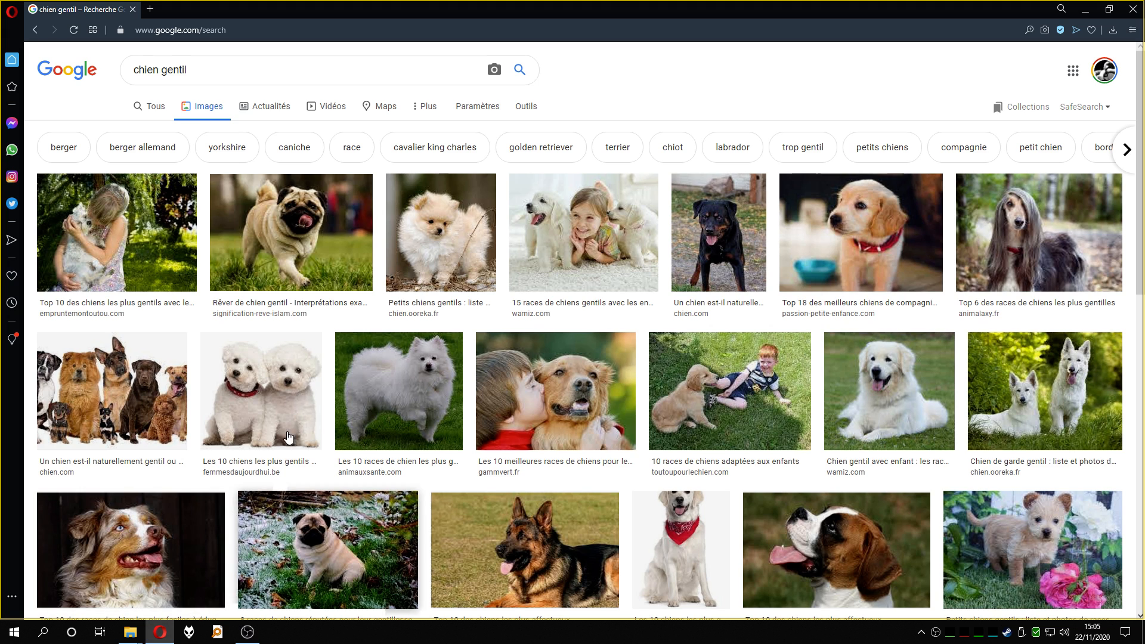
left_click(238, 63)
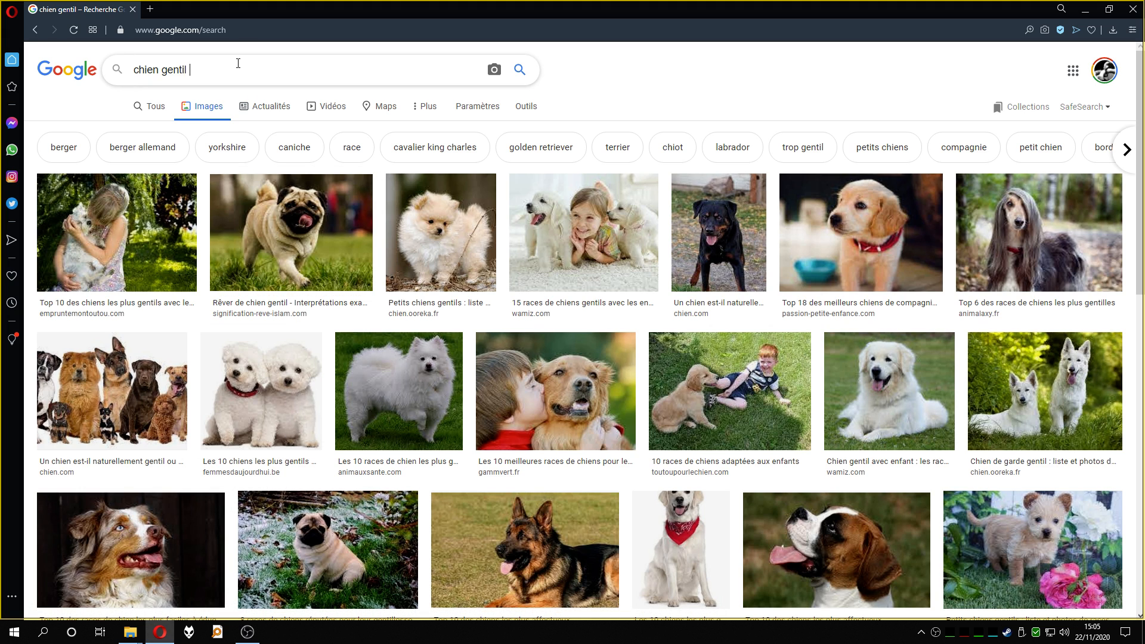
type("e")
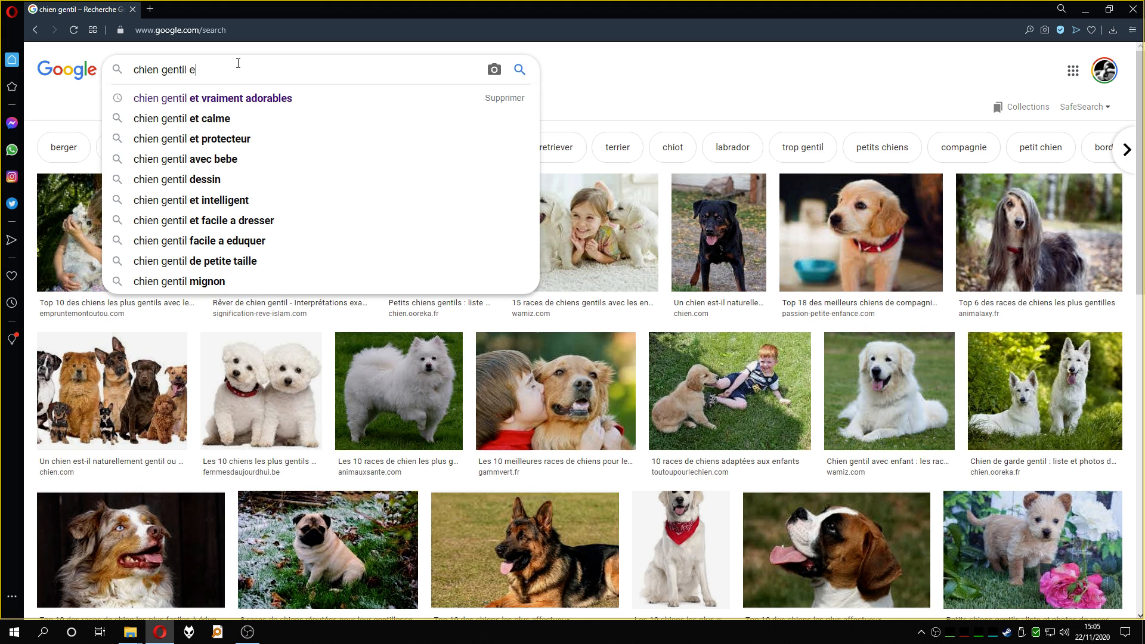
type("t chat méchant")
key("Return")
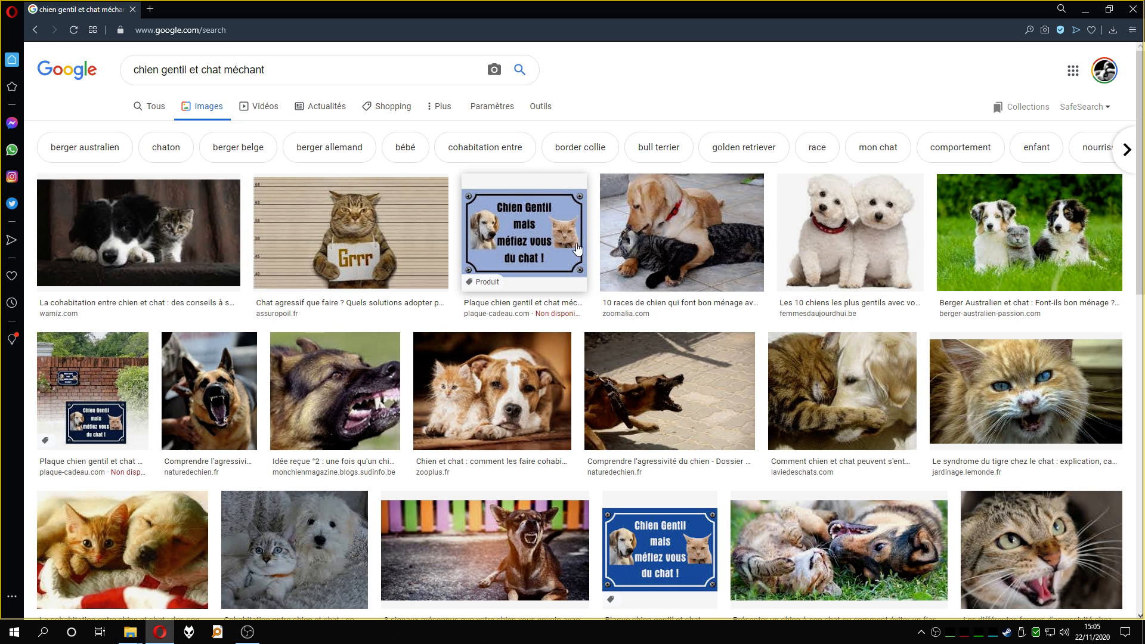
Switch back to OBS and compare the display captures with the web window capture on the canvas, leaving nothing selected
left_click(240, 631)
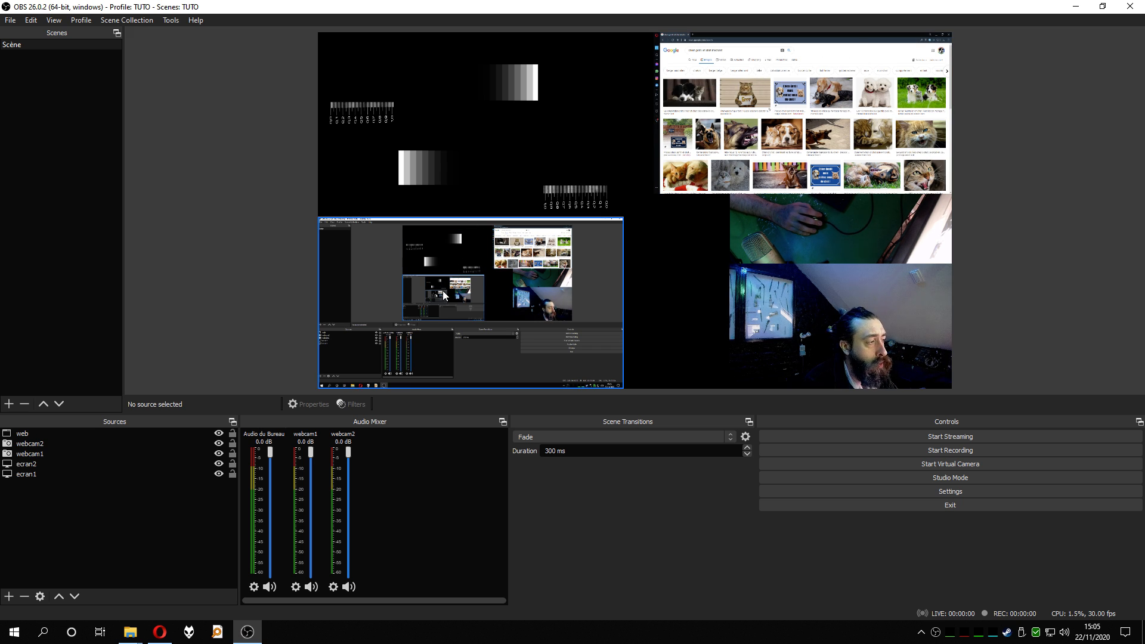
left_click(366, 274)
left_click(479, 133)
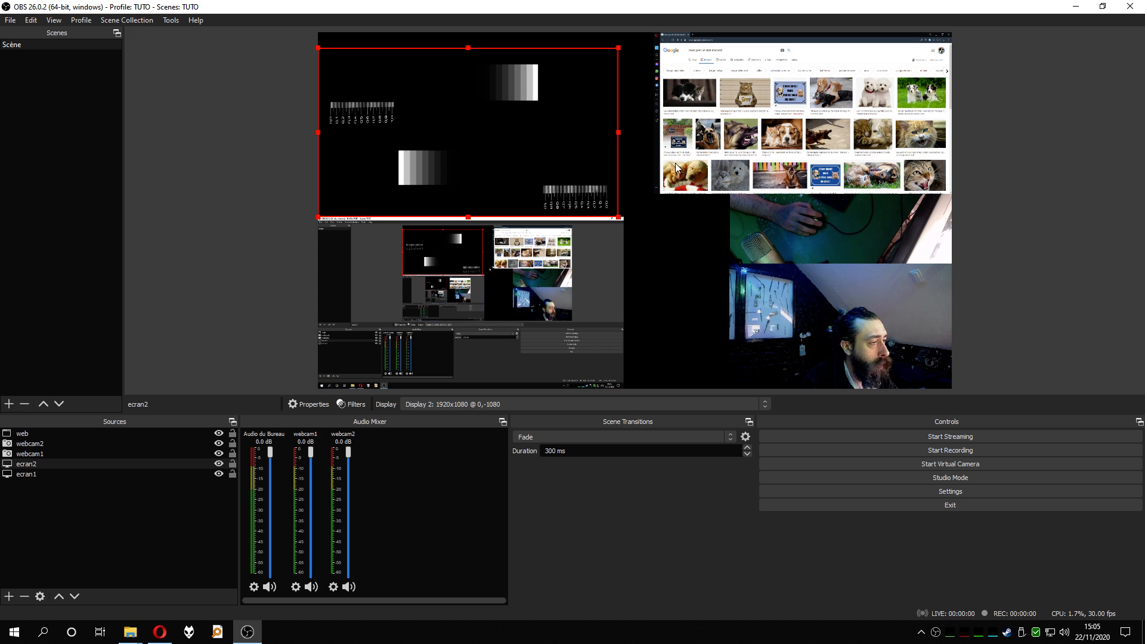
left_click(819, 99)
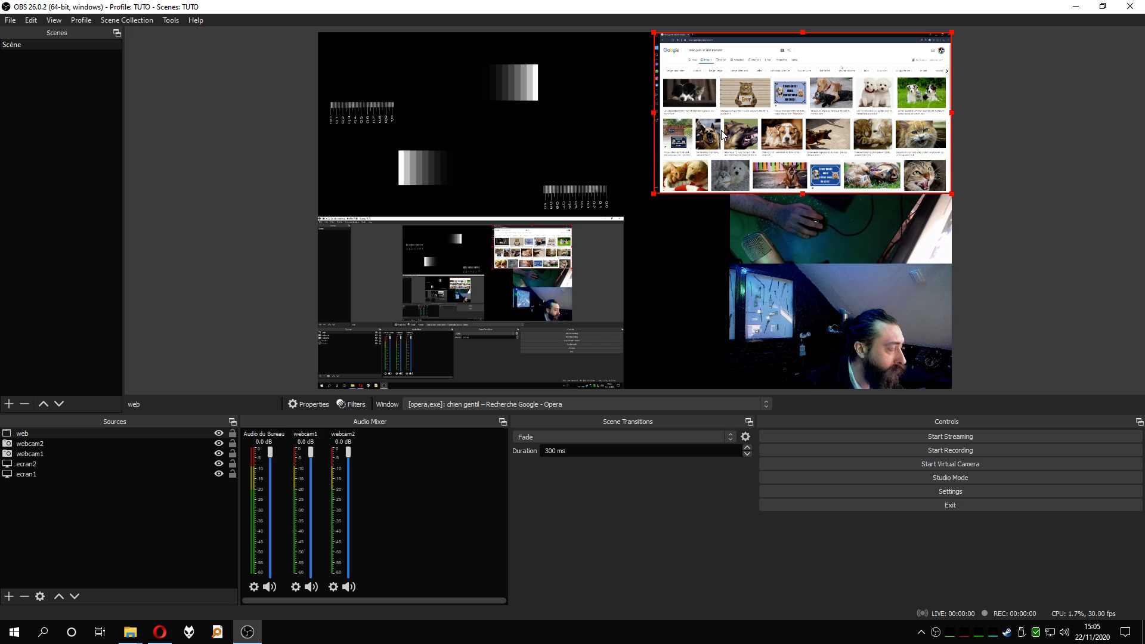
left_click(154, 144)
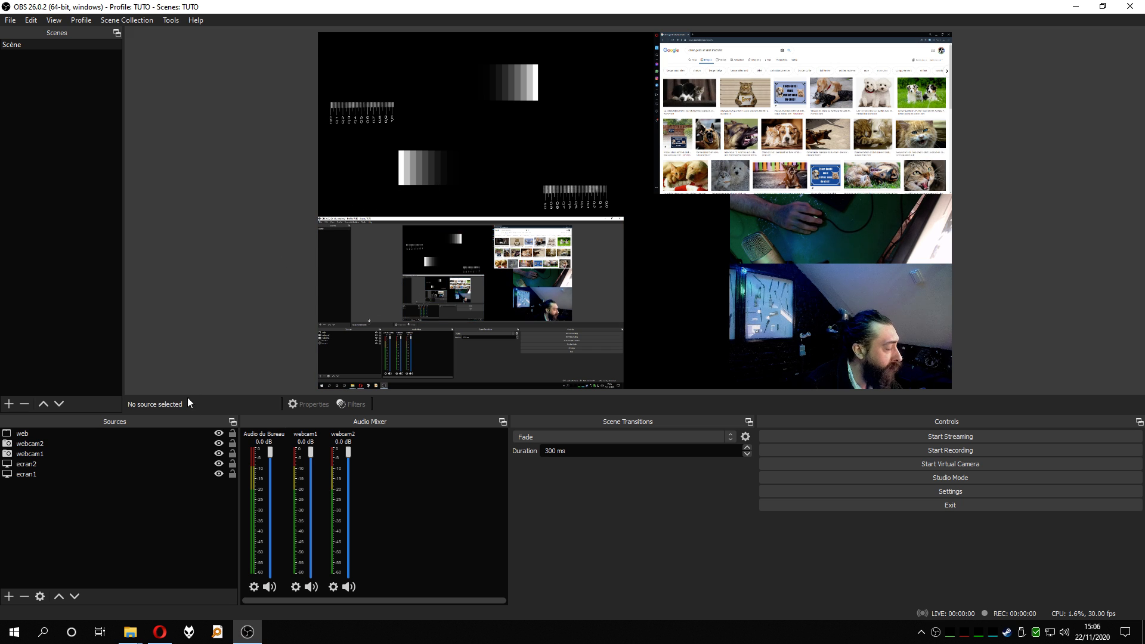
Hide the webcam1 and webcam2 sources and make both visible again
left_click(219, 455)
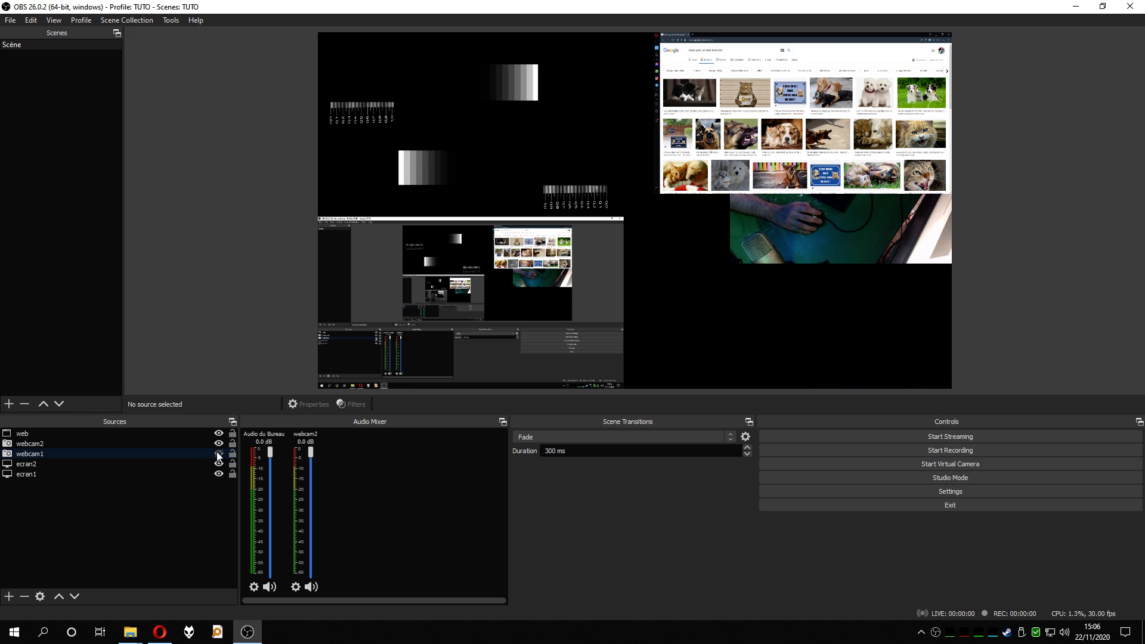
left_click(219, 445)
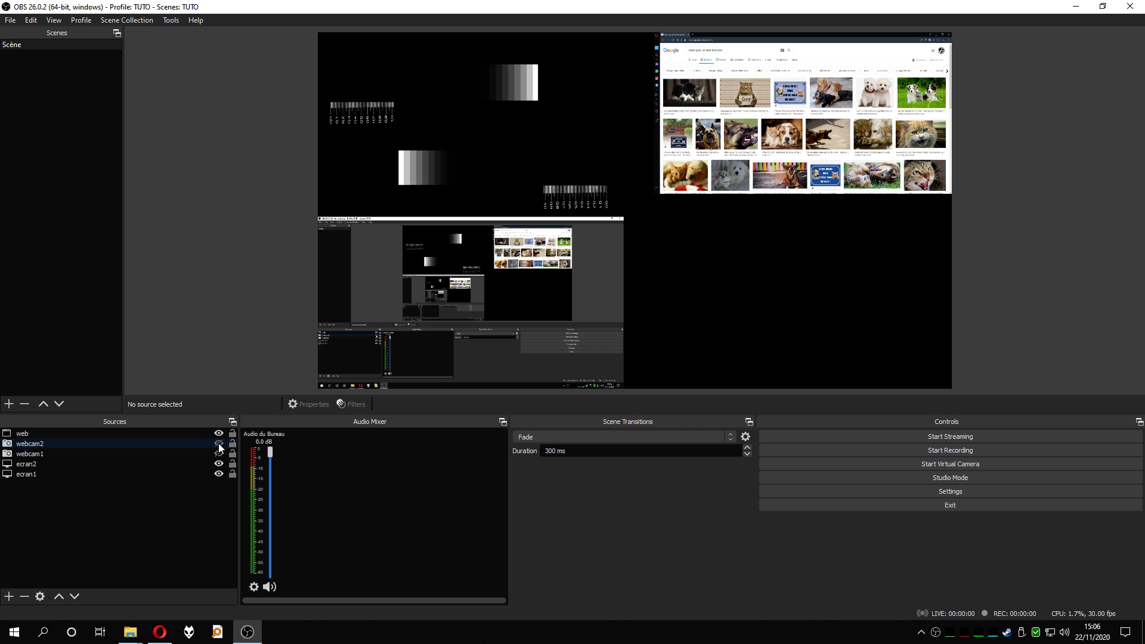
left_click(219, 444)
left_click(219, 454)
Hide both display captures, ecran2 and ecran1
left_click(84, 464)
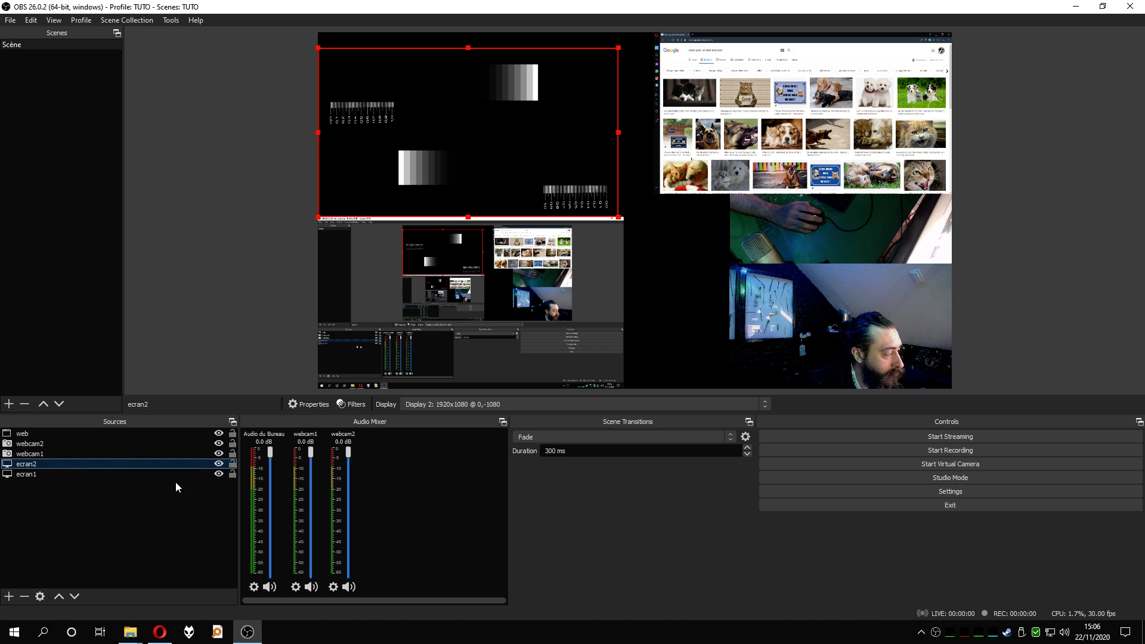
left_click(219, 464)
left_click(219, 474)
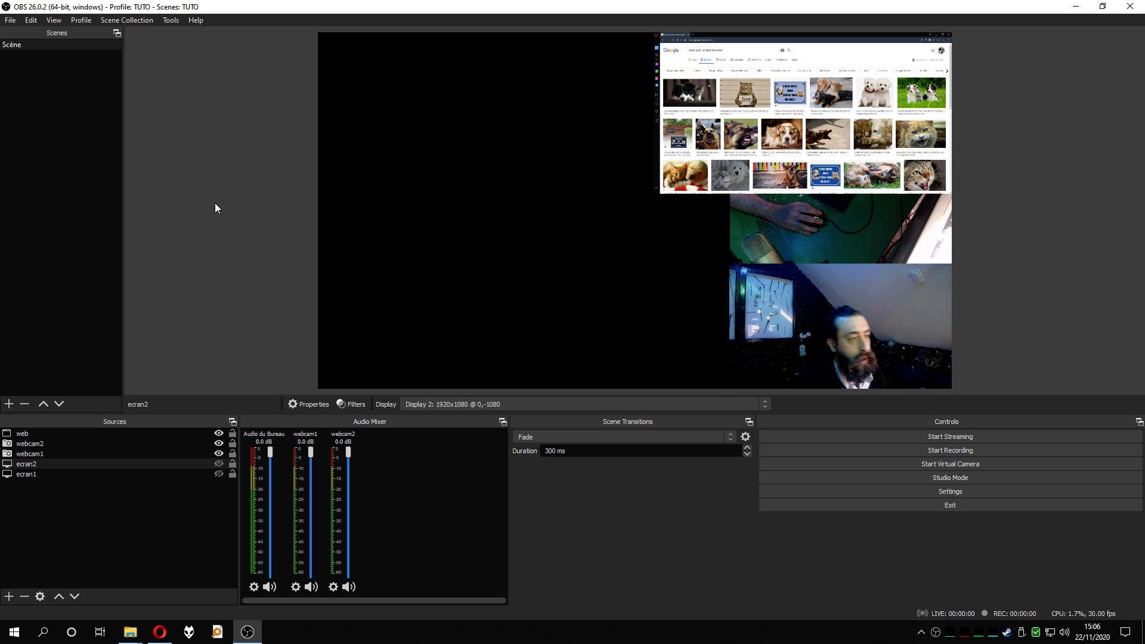
Move the web capture to the canvas's upper-left corner, enlarge it to about two thirds of the canvas width, and deselect it
left_click_drag(851, 62, 523, 62)
left_click(201, 118)
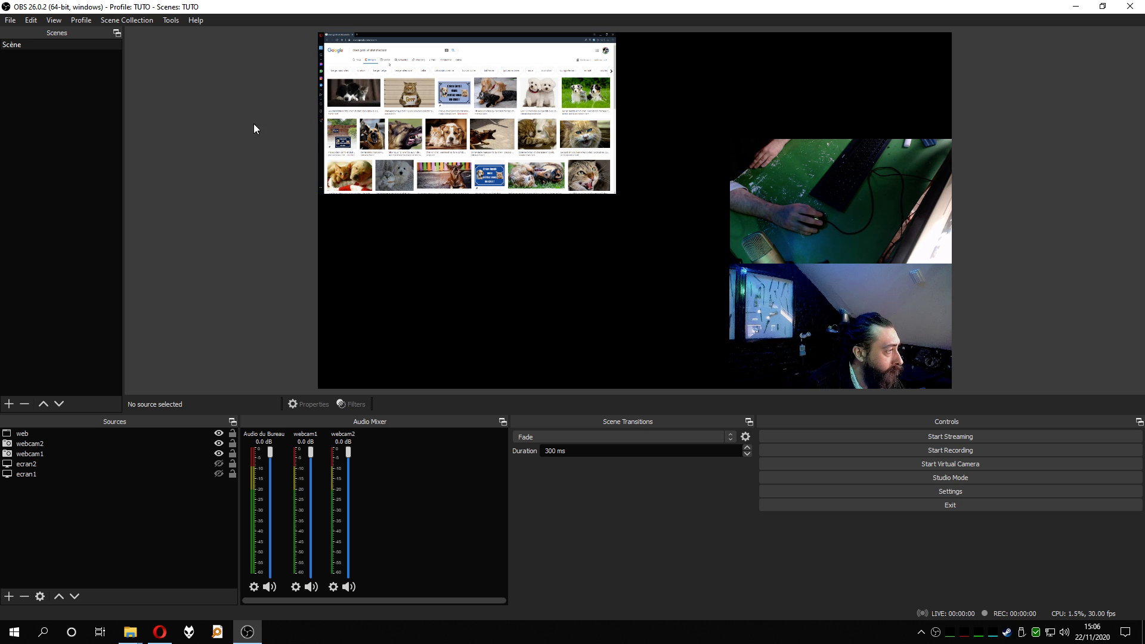
left_click(614, 155)
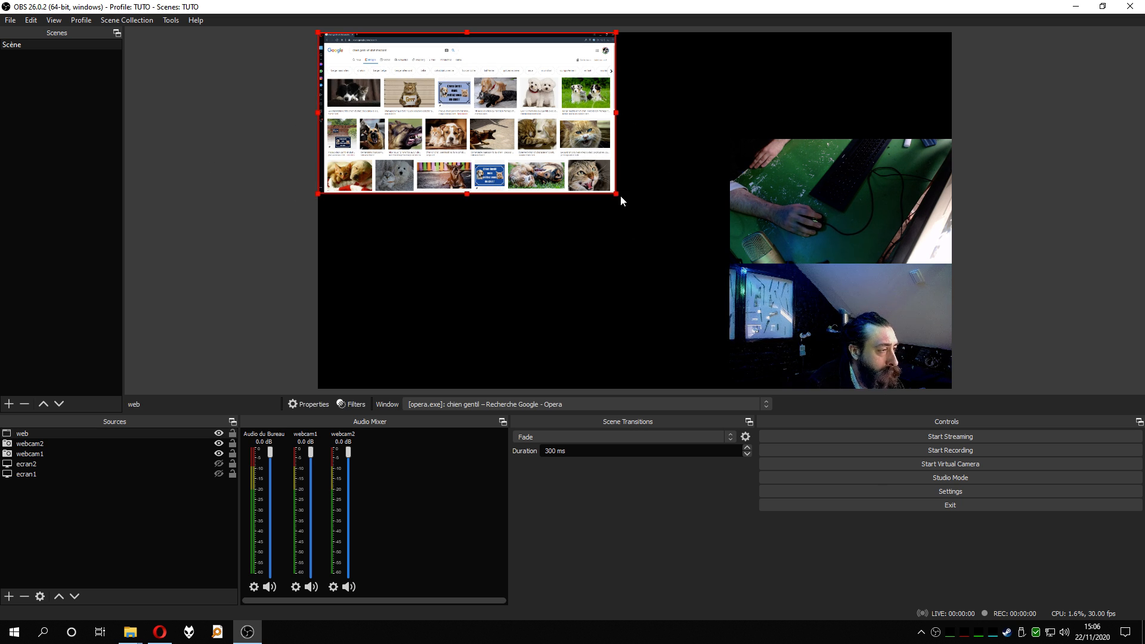
left_click_drag(614, 193, 680, 254)
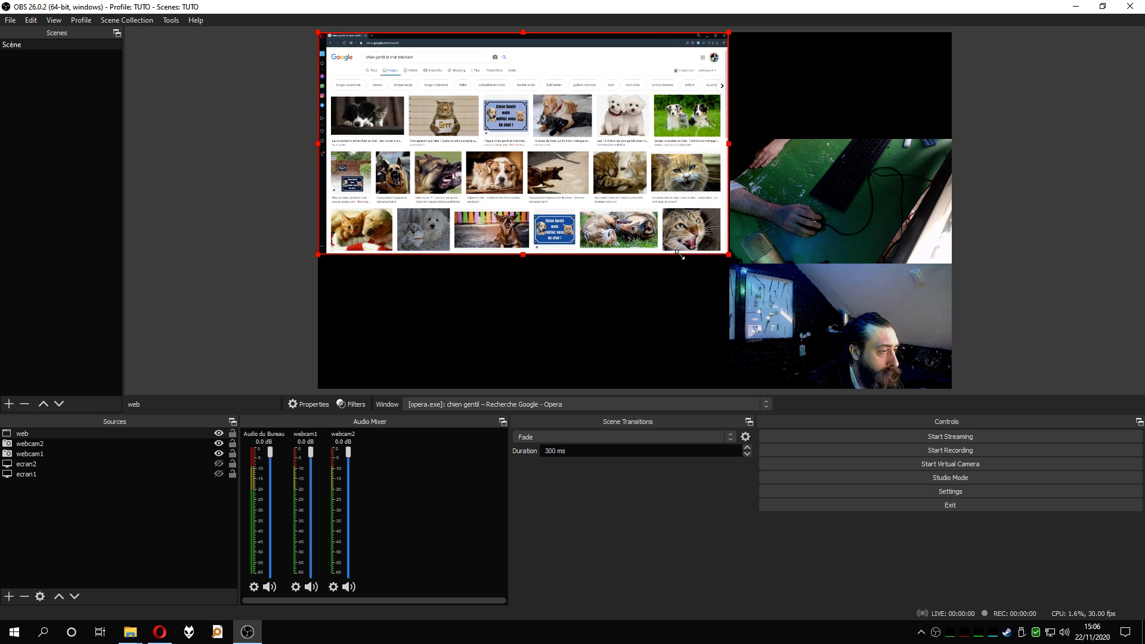
left_click(309, 182)
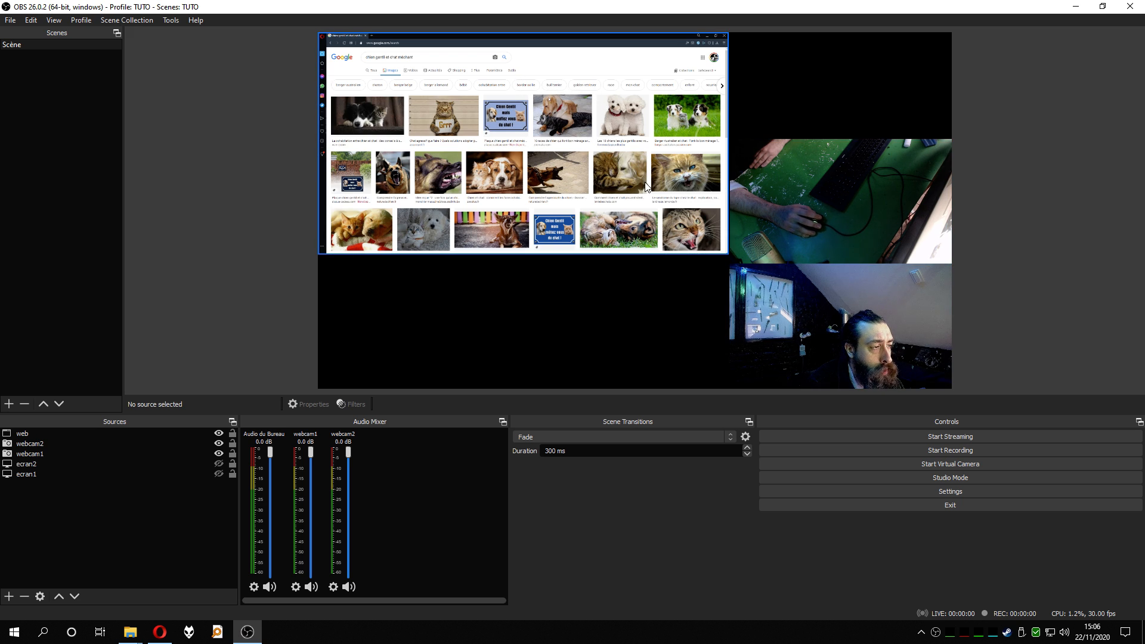
left_click(675, 164)
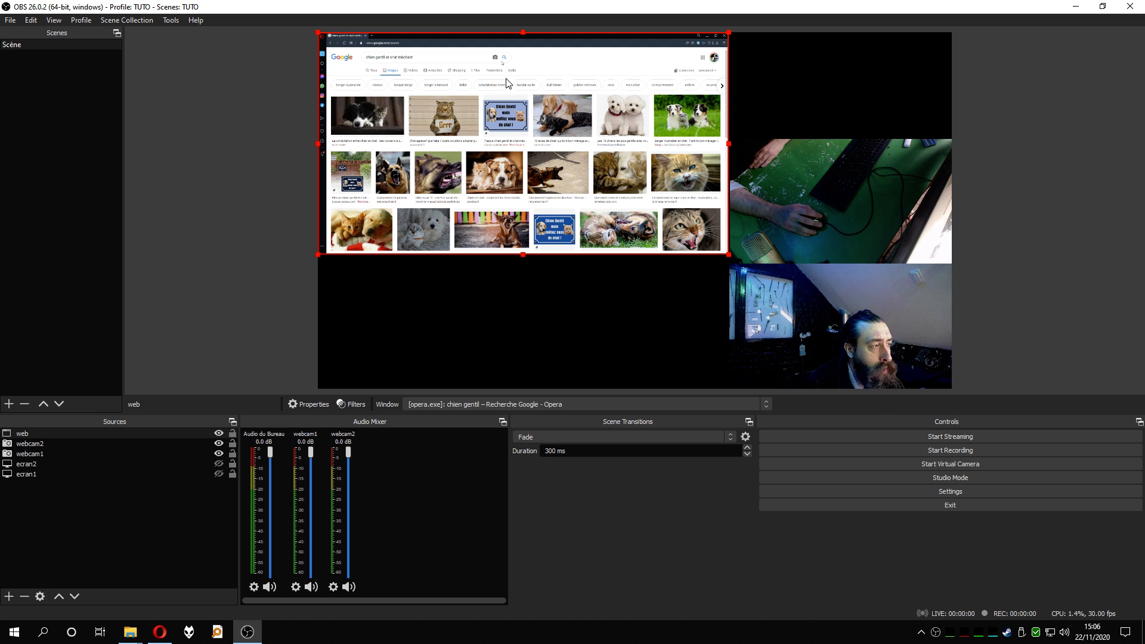
mouse_move(523, 109)
left_mouse_down()
mouse_move(555, 146)
mouse_move(708, 154)
mouse_move(596, 104)
mouse_move(540, 97)
mouse_move(523, 106)
left_mouse_up()
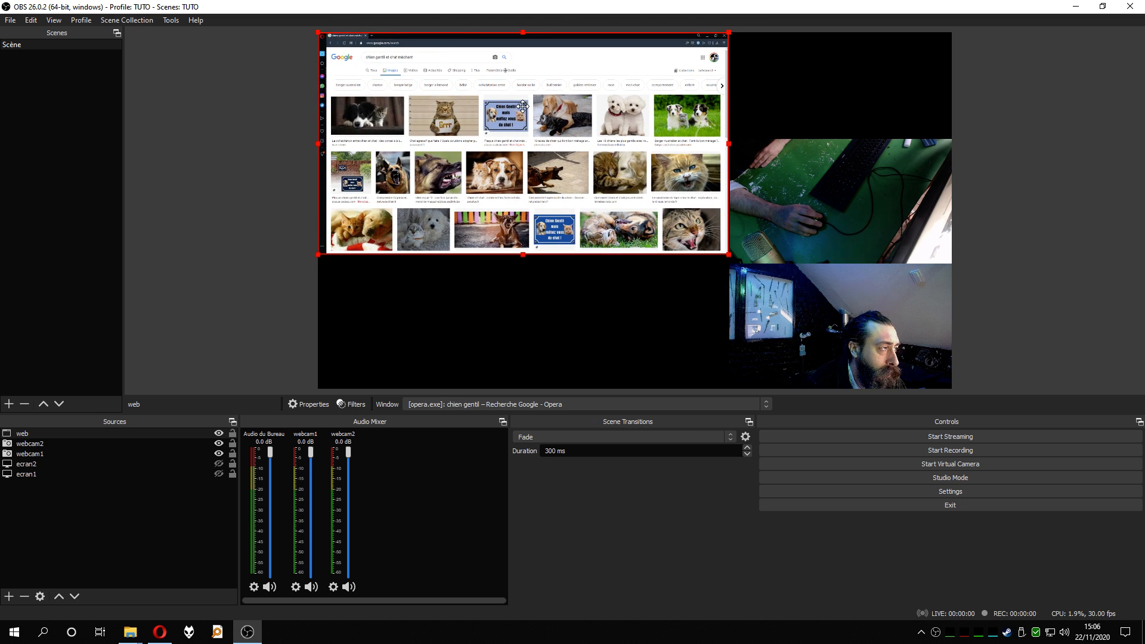
left_click(272, 128)
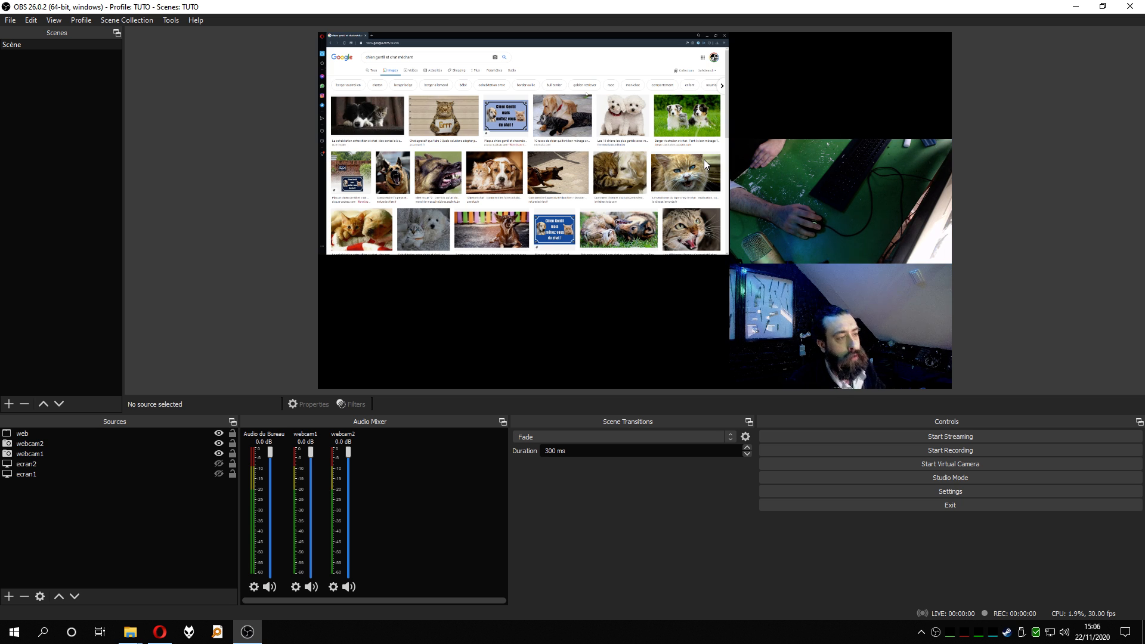
mouse_move(566, 149)
left_mouse_down()
mouse_move(670, 219)
mouse_move(593, 186)
mouse_move(568, 151)
left_mouse_up()
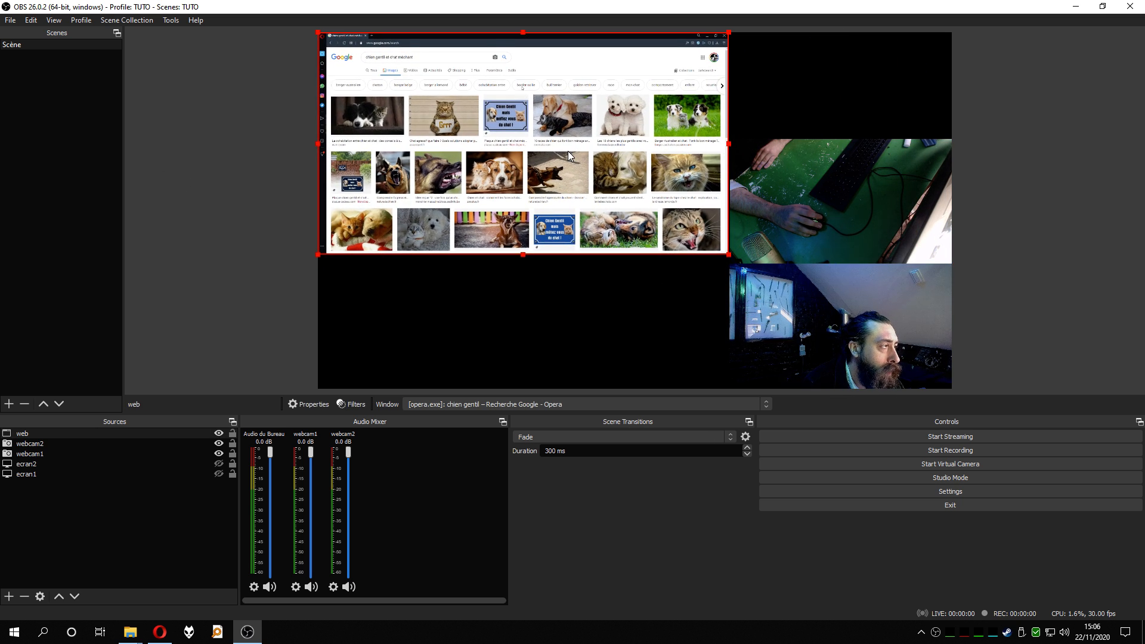
Lock the web, webcam2 and webcam1 sources, and make both display captures, ecran2 and ecran1, visible again
left_click(270, 248)
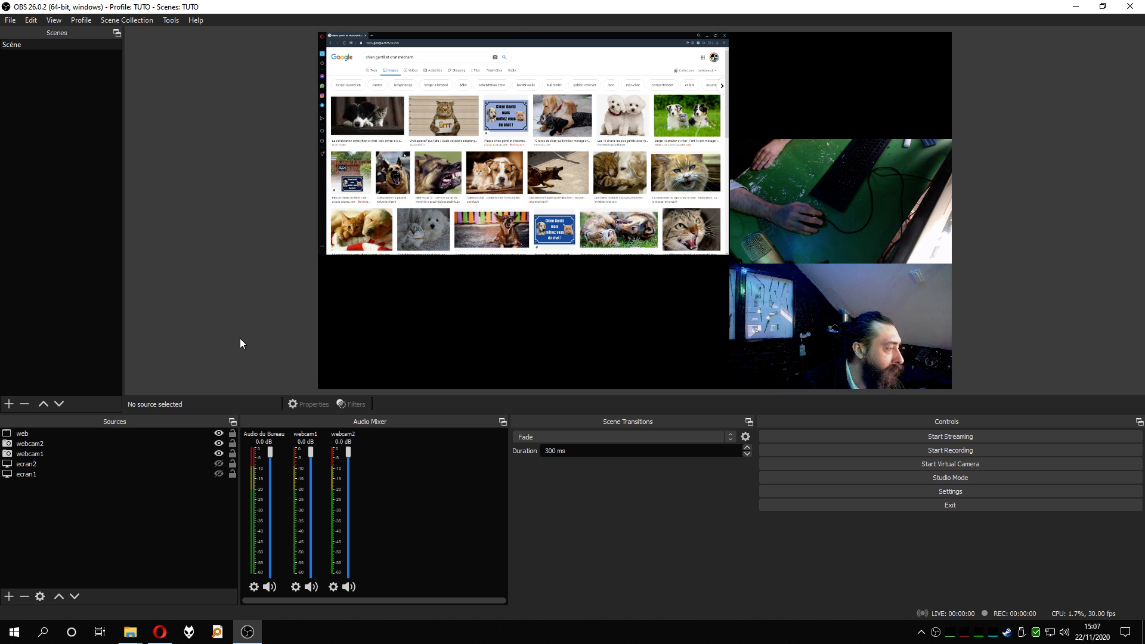
left_click(232, 435)
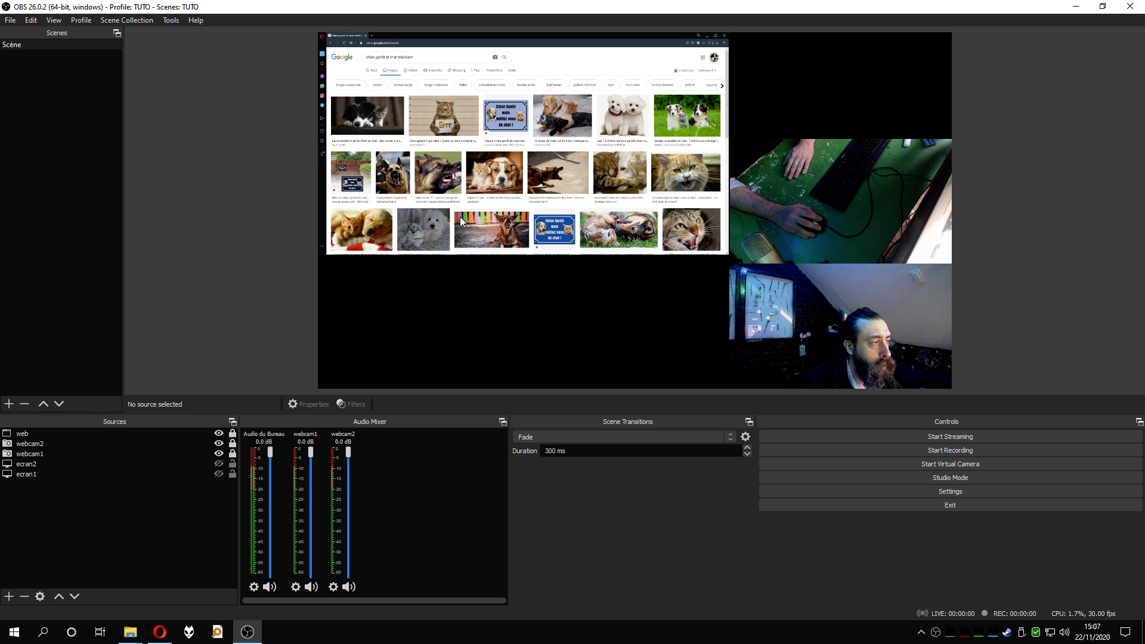
left_click(219, 464)
left_click(218, 473)
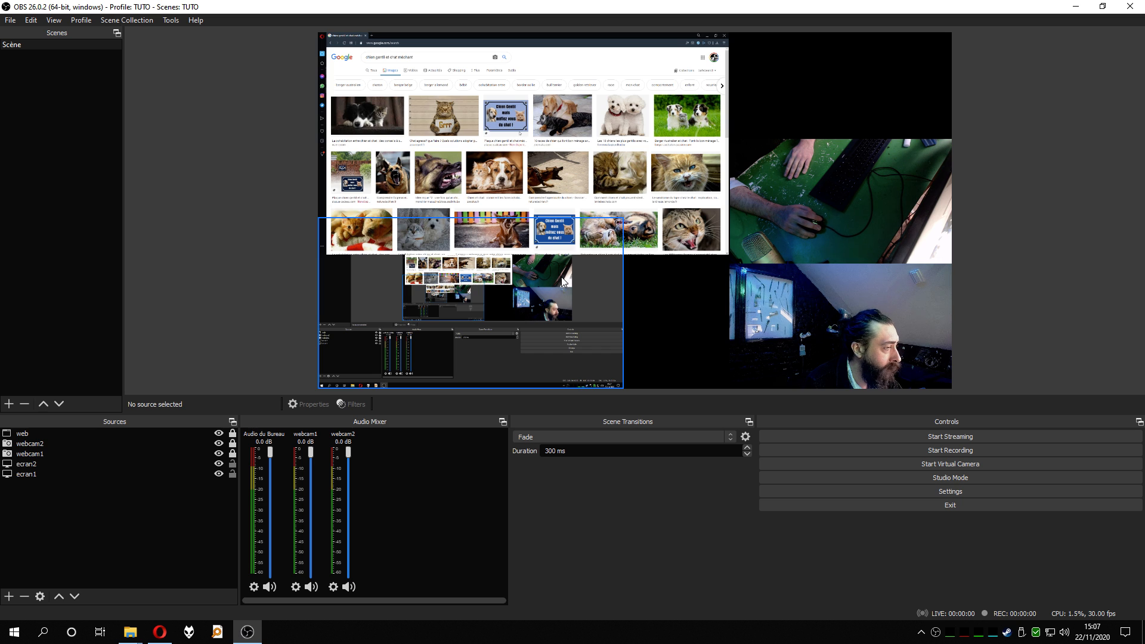
Move ecran1 above web in the source order to bring it in front of the web capture, and deselect it
mouse_move(446, 313)
left_mouse_down()
mouse_move(618, 298)
mouse_move(557, 320)
mouse_move(445, 312)
left_mouse_up()
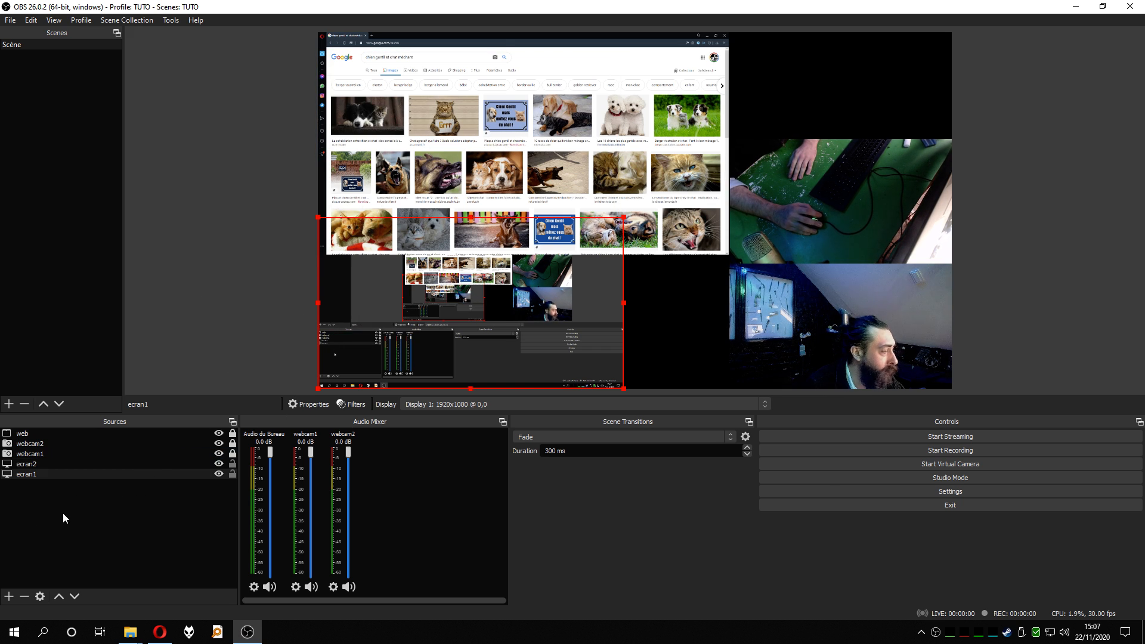
left_click(30, 474)
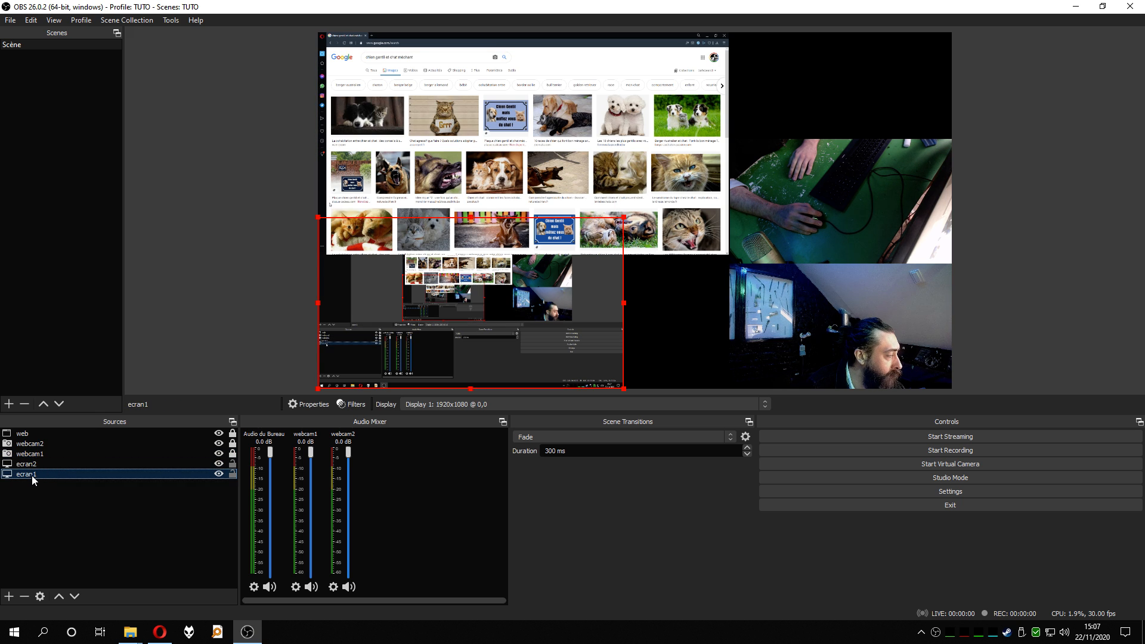
mouse_move(30, 475)
left_mouse_down()
mouse_move(55, 437)
mouse_move(41, 490)
left_mouse_up()
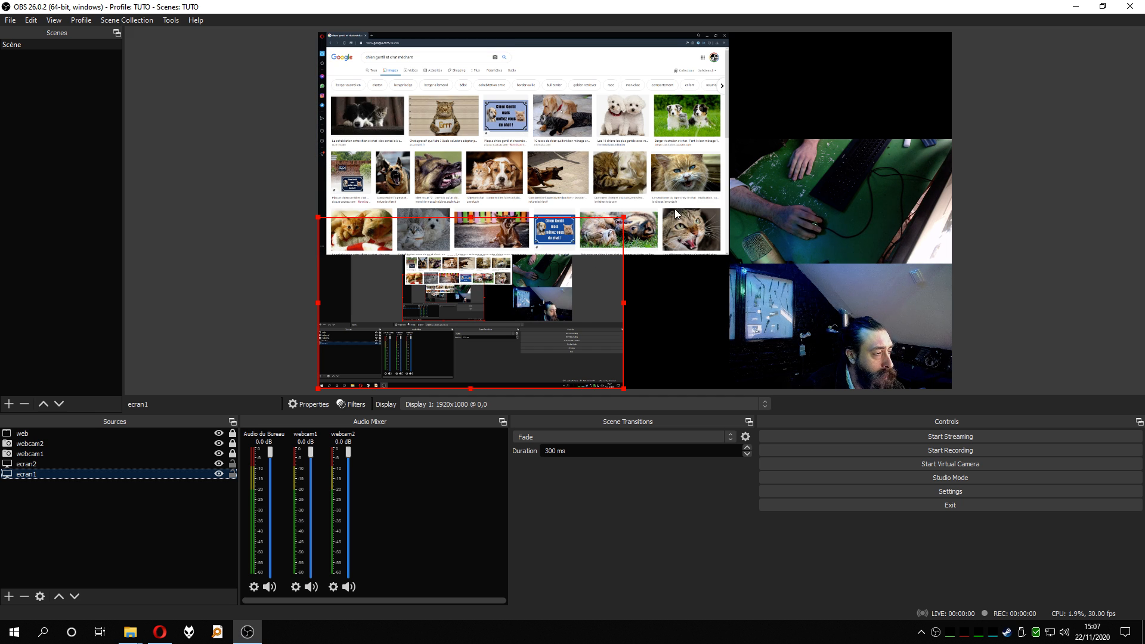
left_click(629, 276)
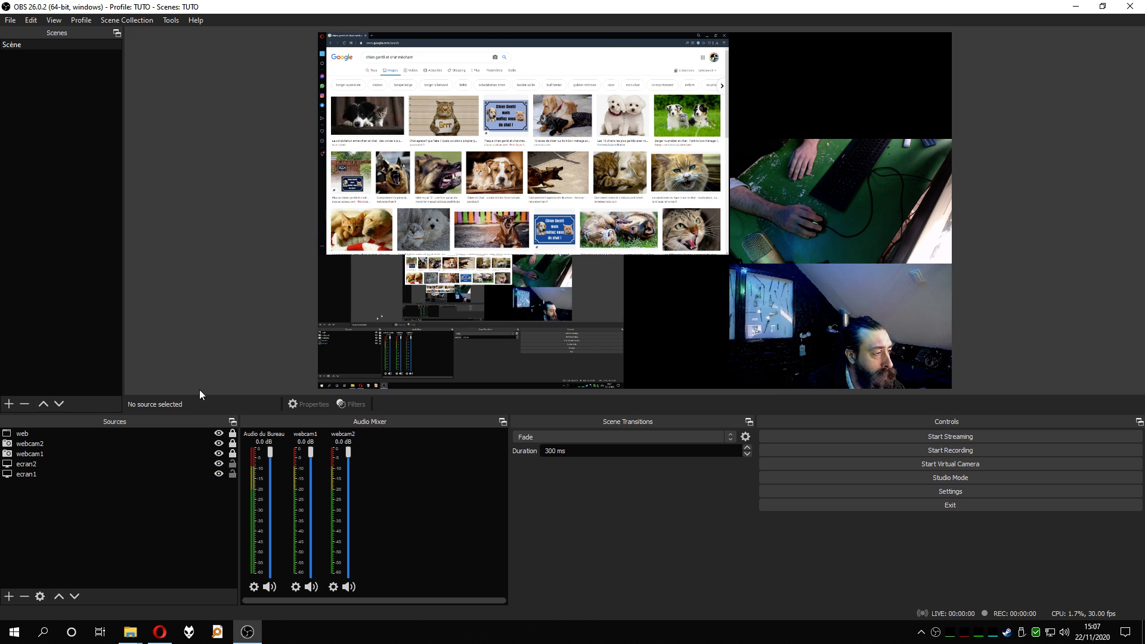
left_click(34, 475)
left_click_drag(30, 477, 41, 430)
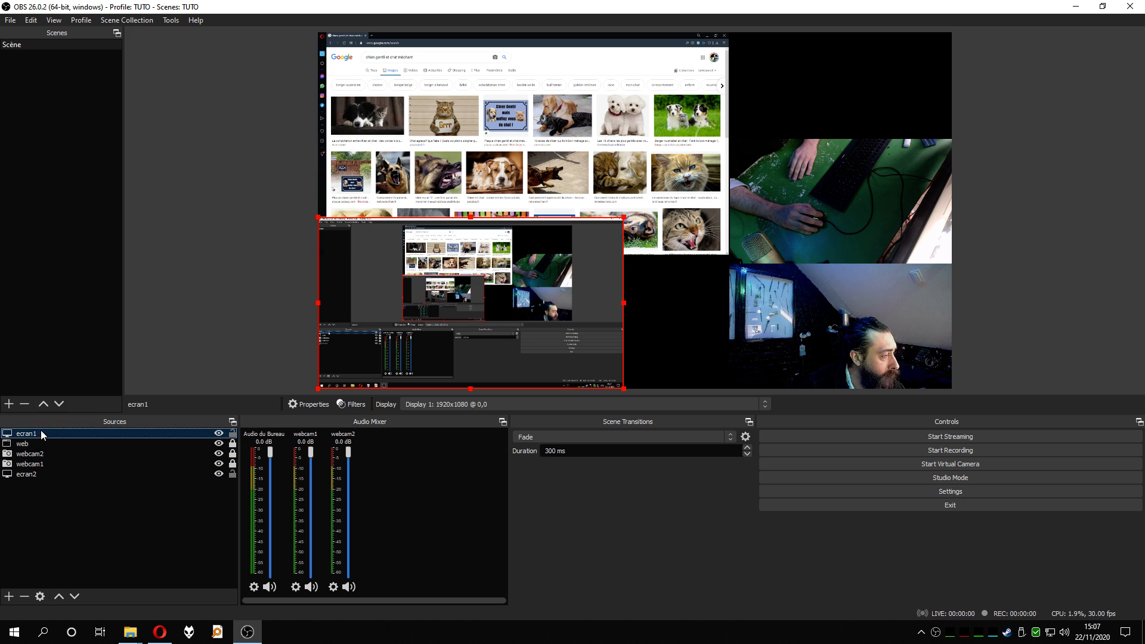
left_click(156, 288)
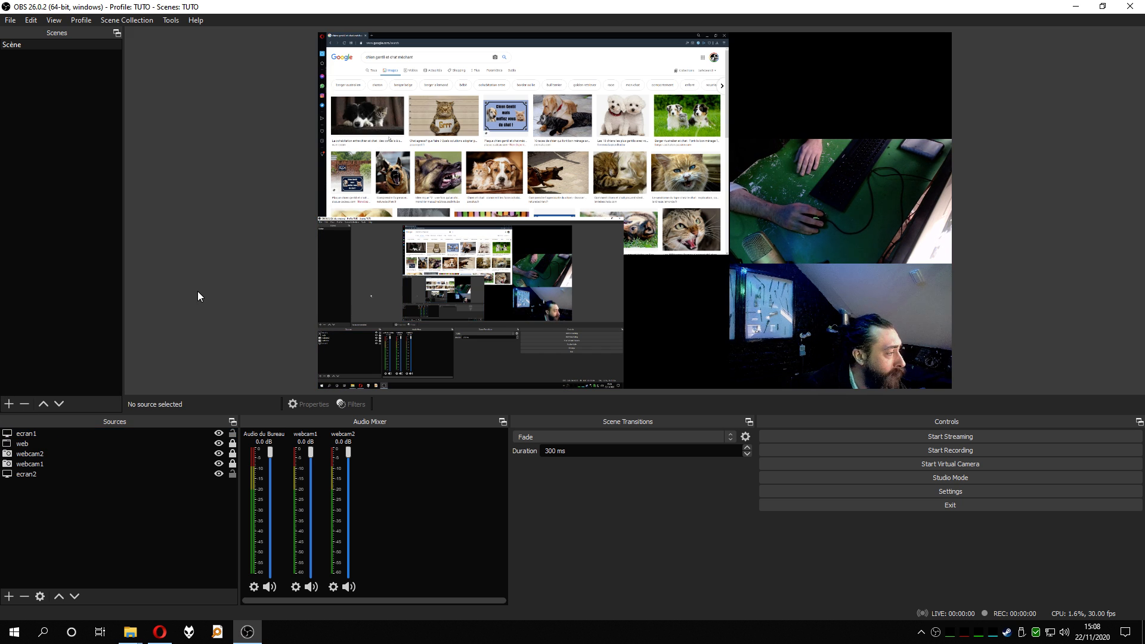
Lock the ecran2 and ecran1 display captures and leave nothing selected on the canvas
left_click(472, 307)
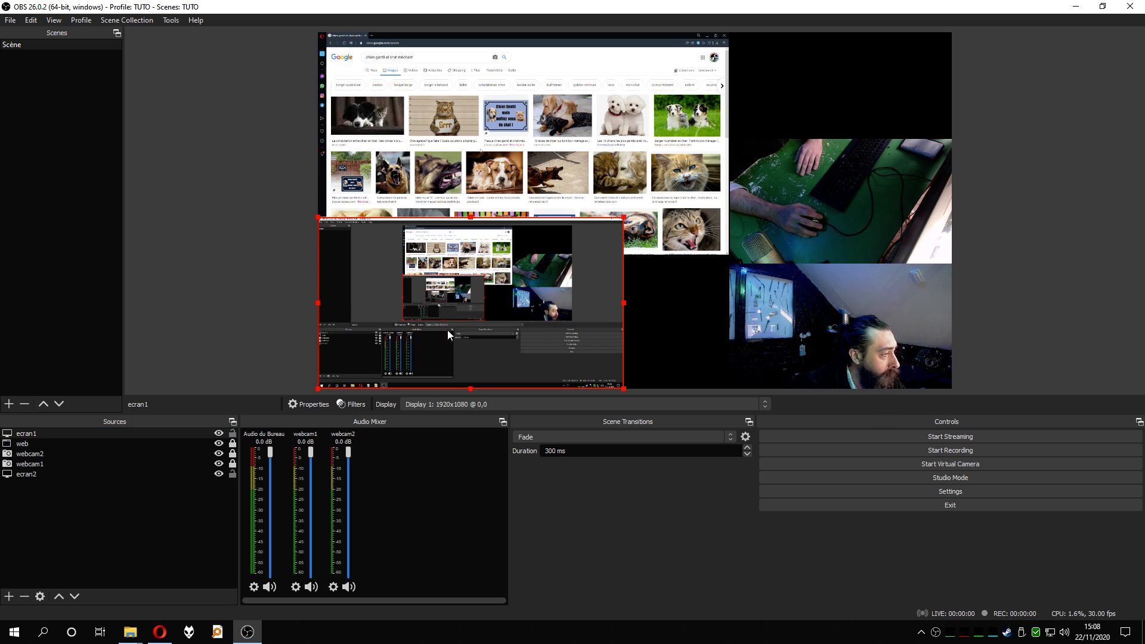
left_click(231, 475)
left_click(232, 433)
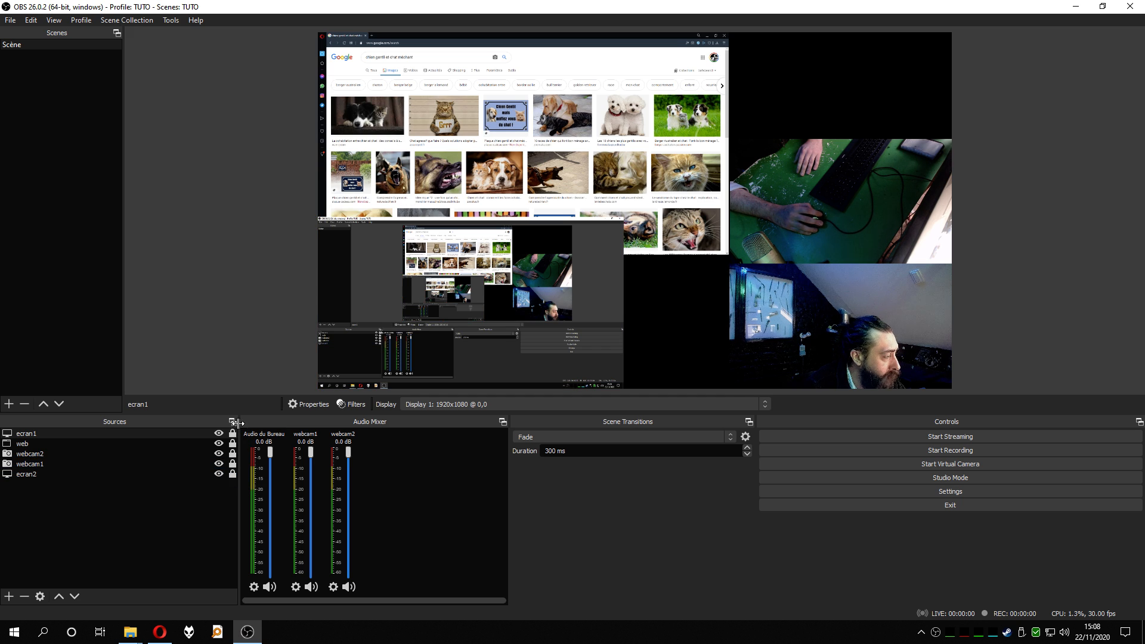
left_click(363, 278)
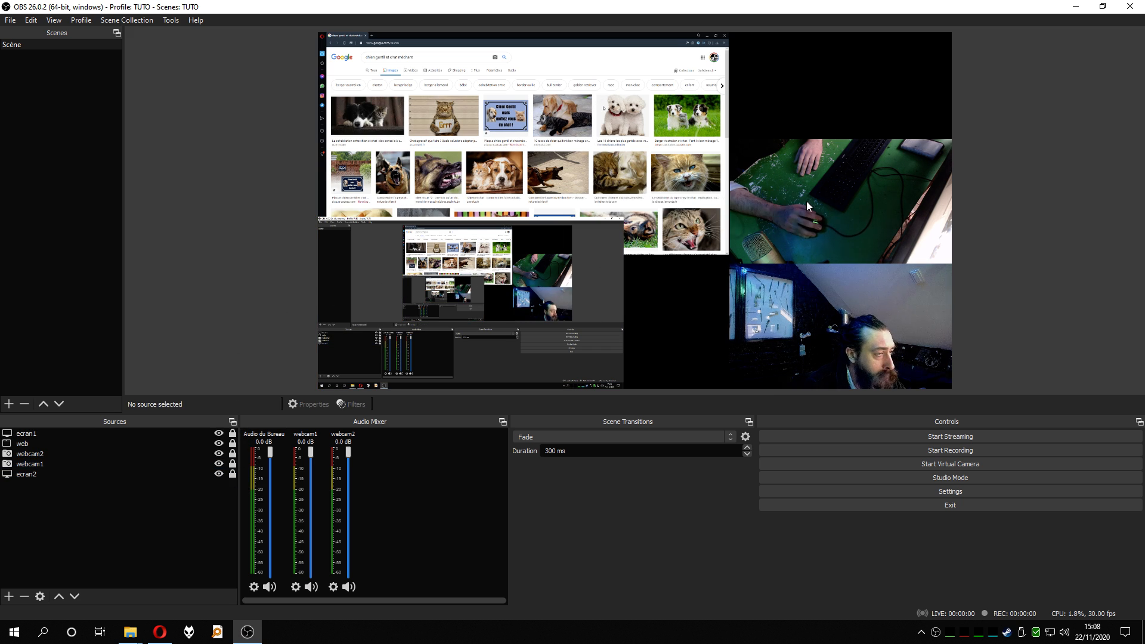